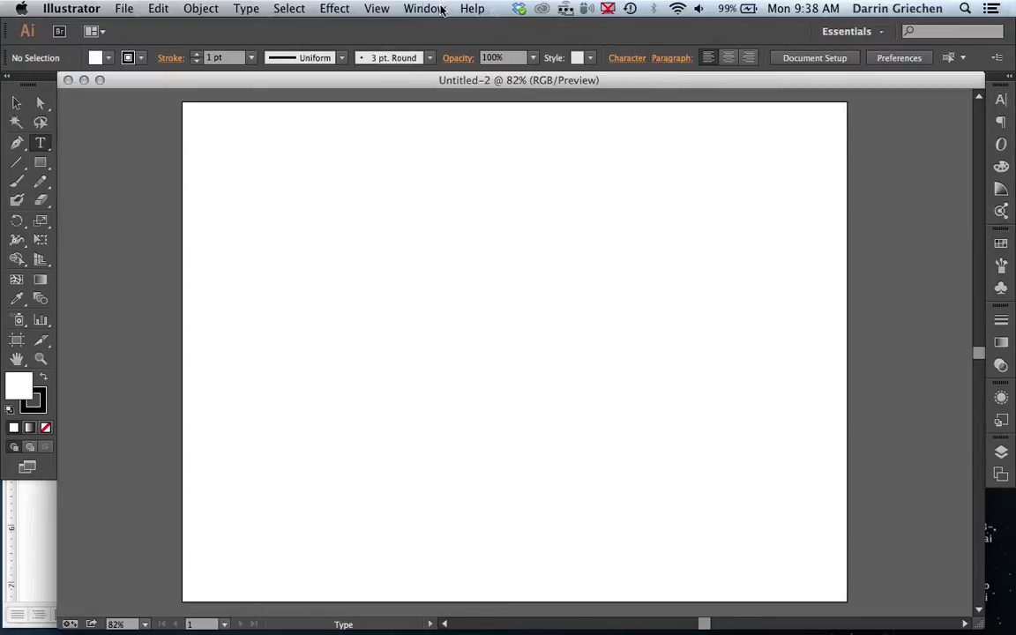
Browse the list of available panels twice, closing it without opening any.
left_click(443, 10)
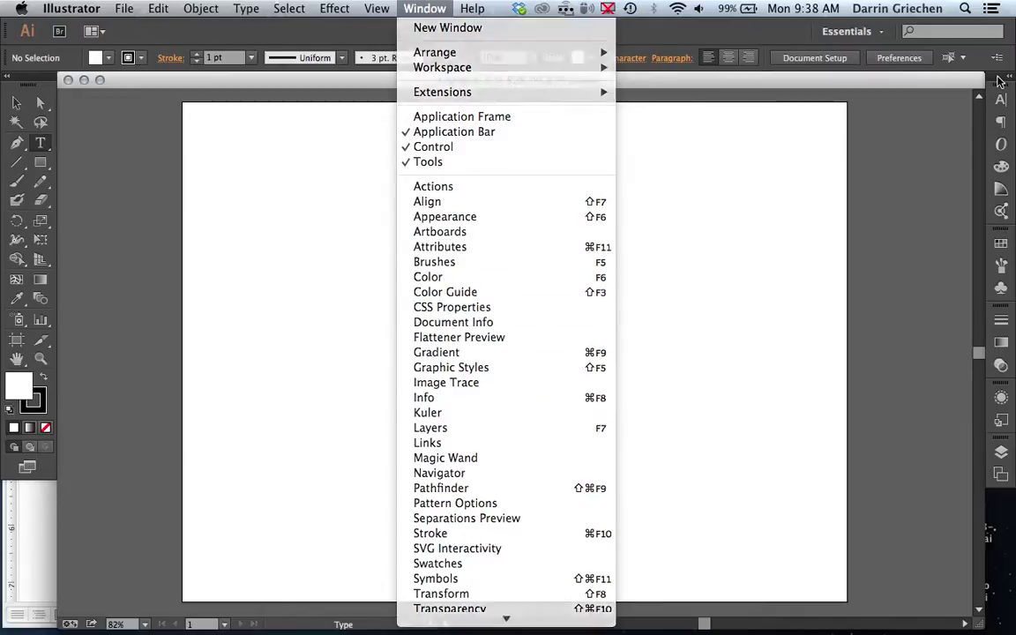
left_click(900, 75)
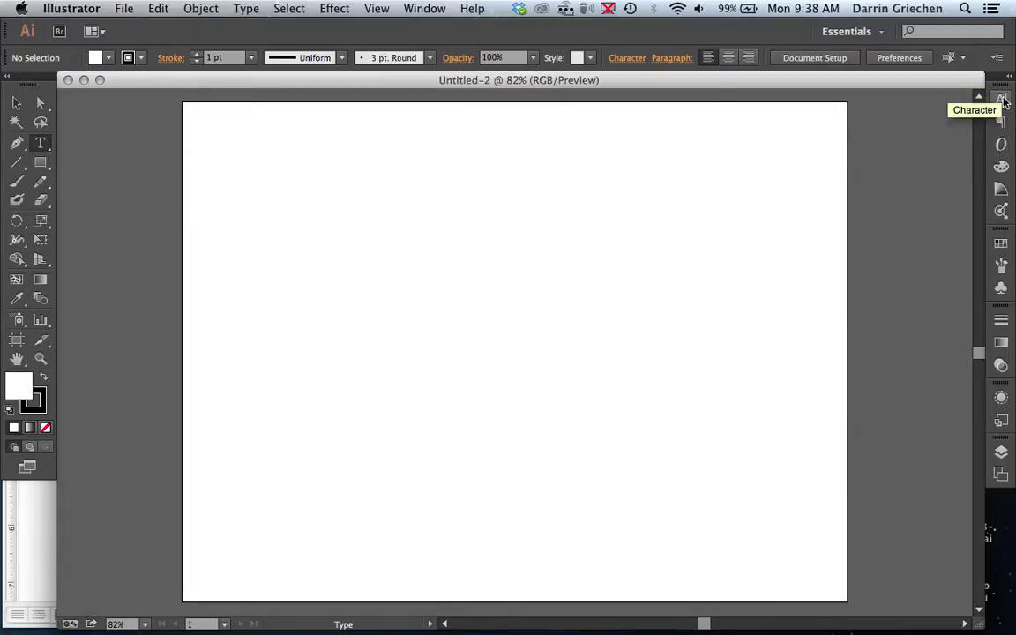
left_click(407, 10)
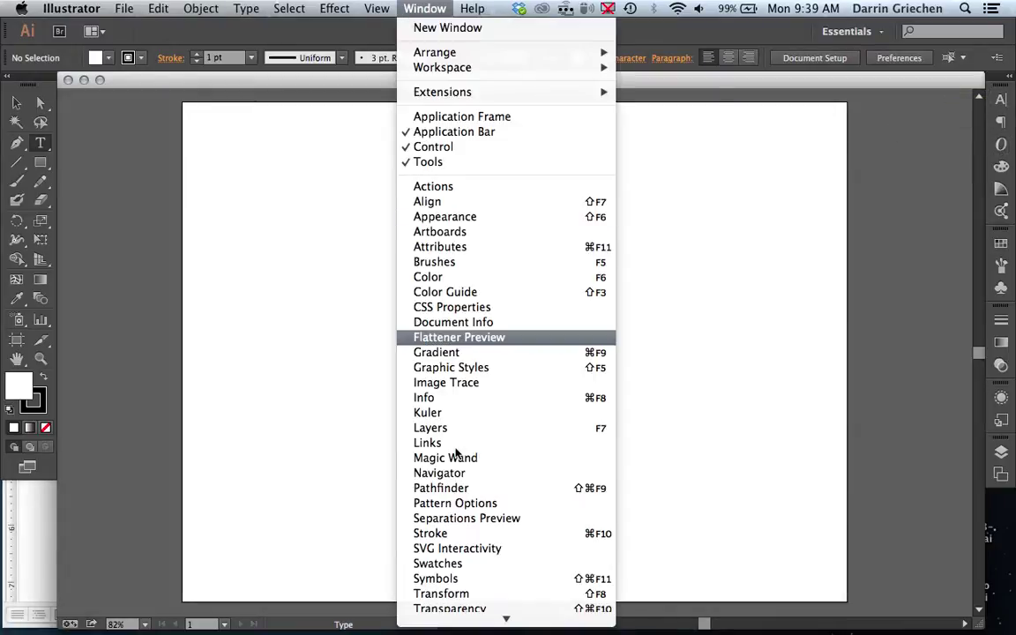
scroll(456, 455, "down", 5)
mouse_move(442, 507)
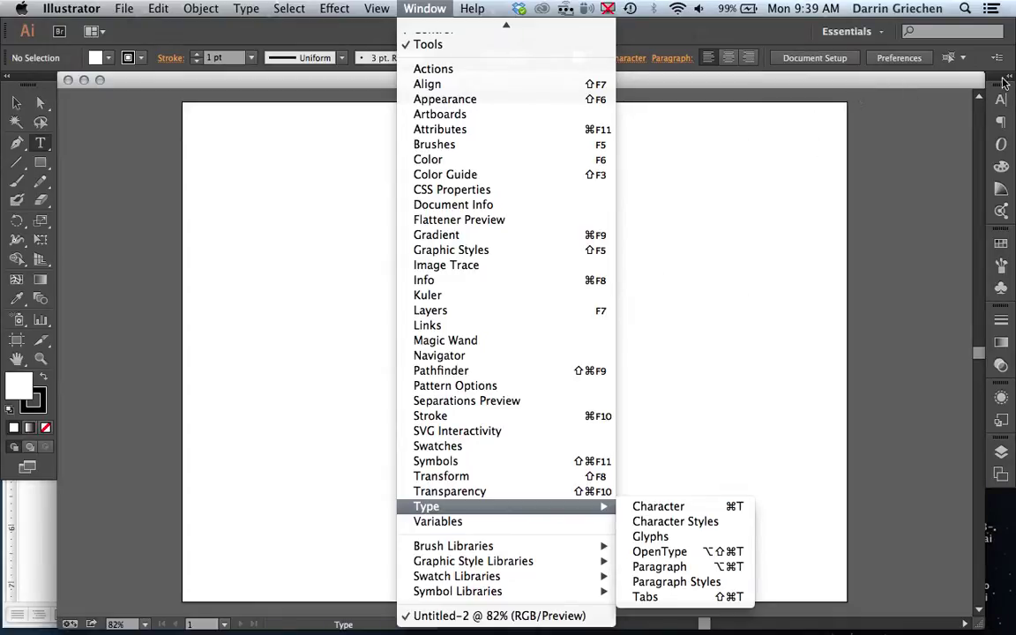
left_click(1003, 127)
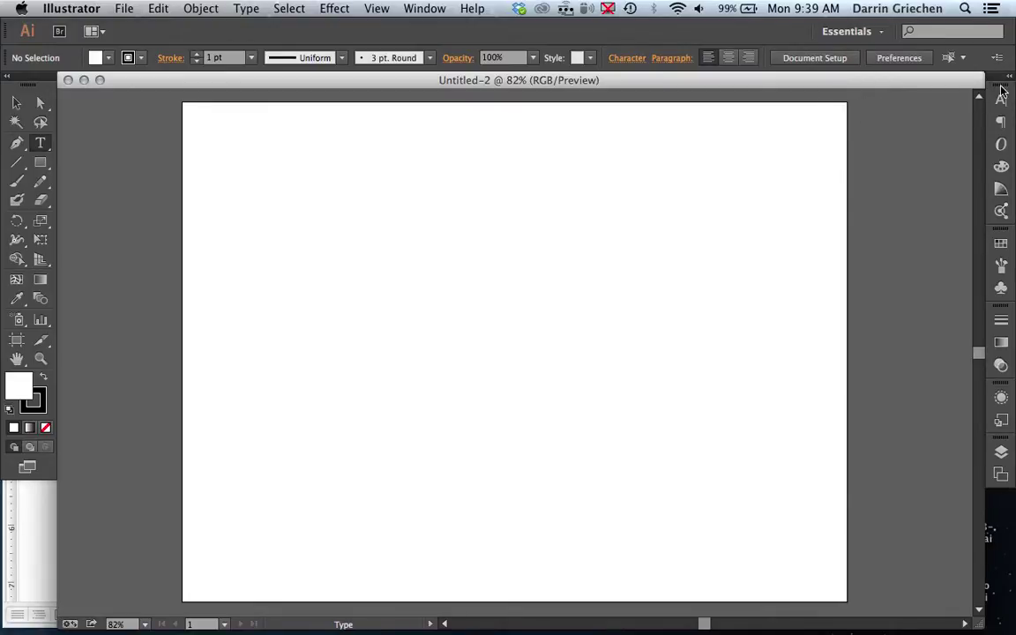
Undock the right-side panel collection to float, peek at Kuler, then show Swatches.
left_click_drag(1003, 85, 910, 130)
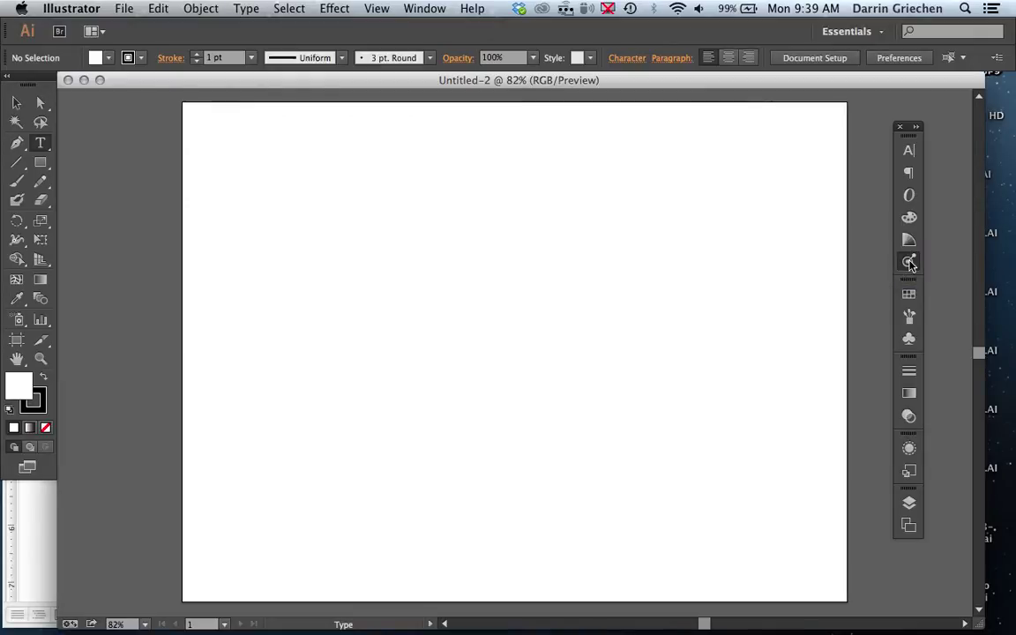
left_click(909, 262)
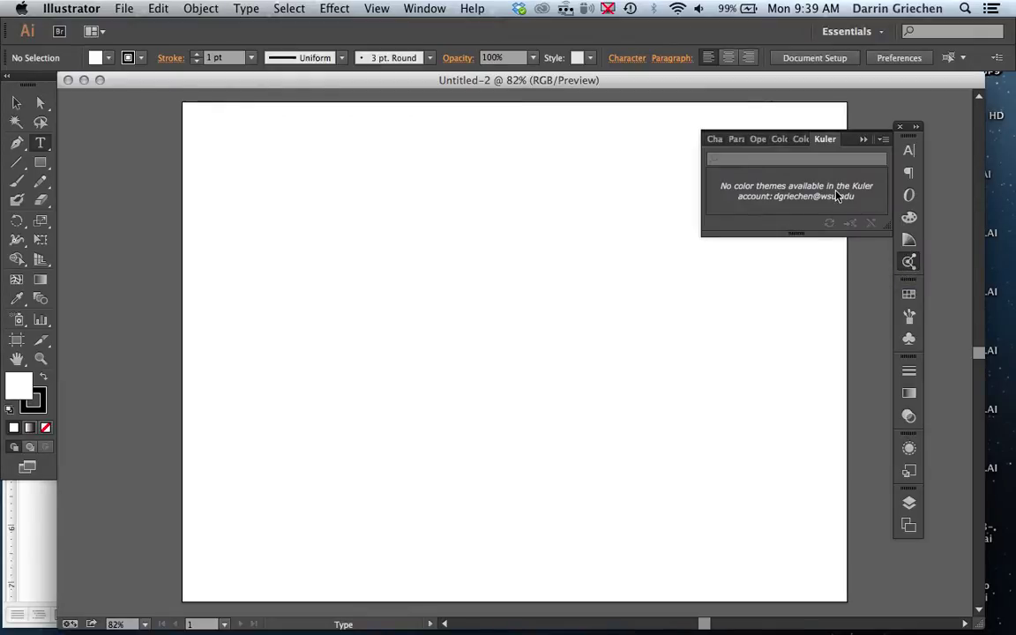
left_click(864, 139)
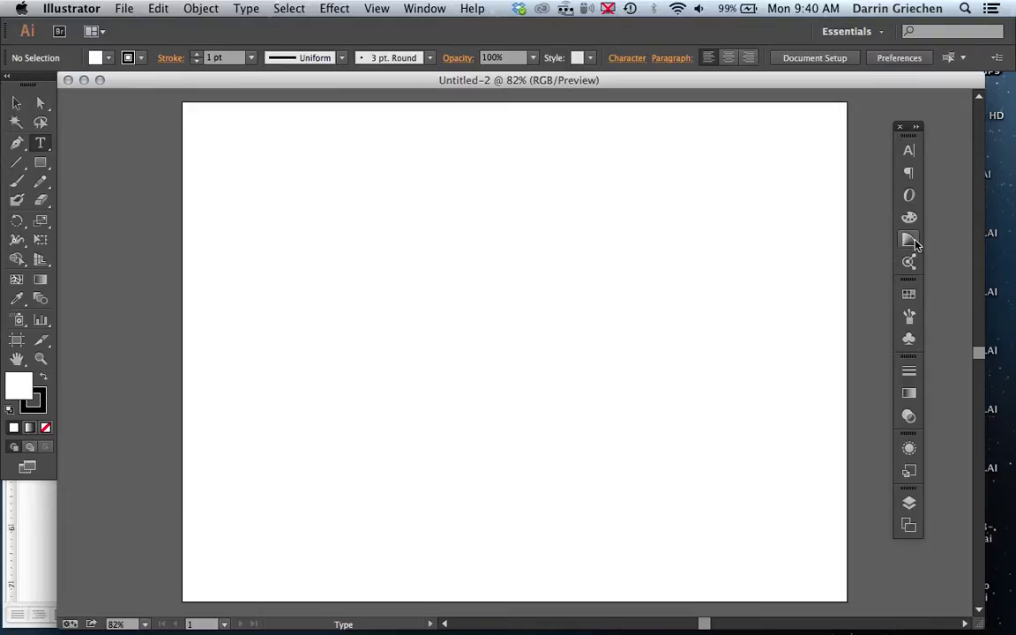
left_click(910, 296)
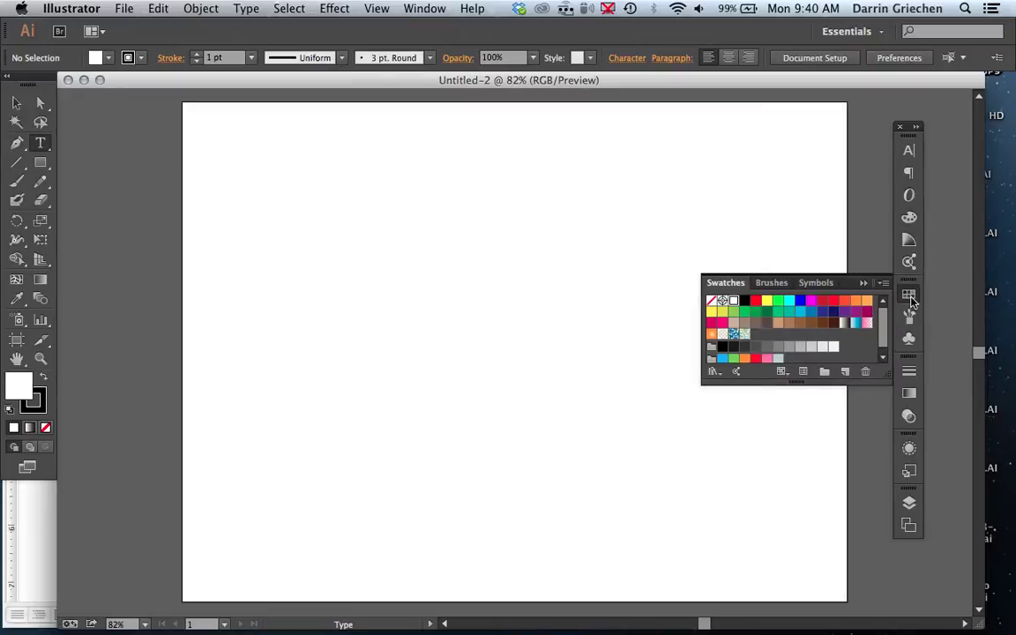
Hide Swatches, show the Brushes panel and drag it taller.
left_click(865, 284)
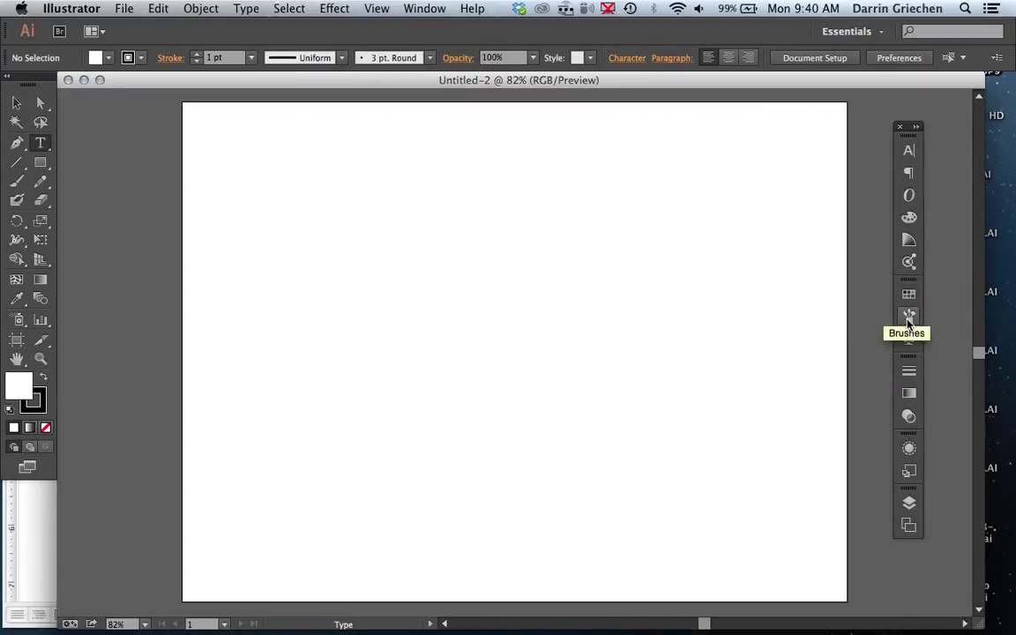
left_click(909, 318)
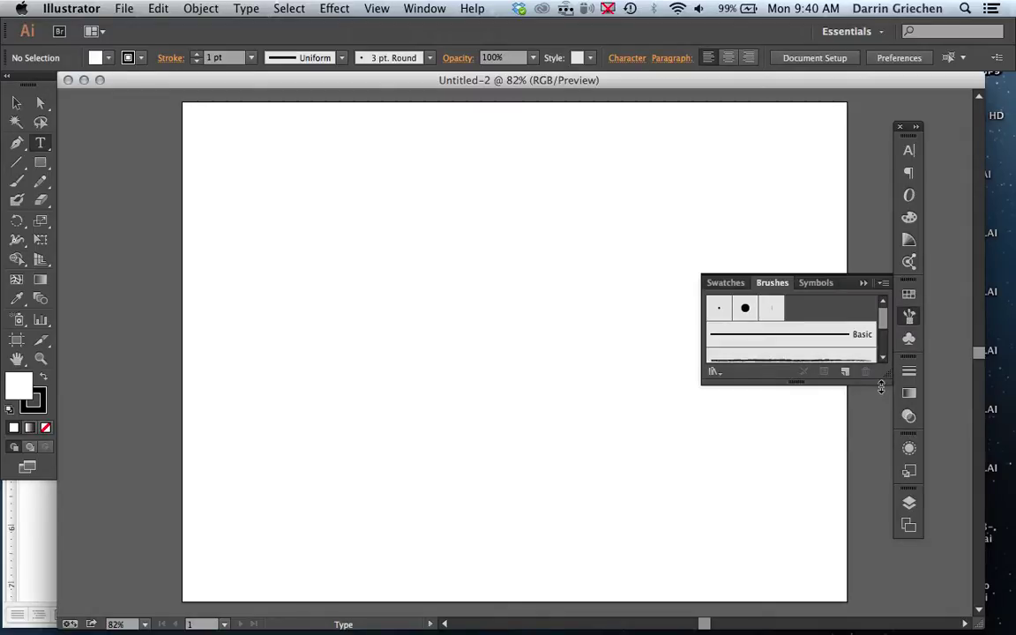
left_click_drag(882, 389, 871, 486)
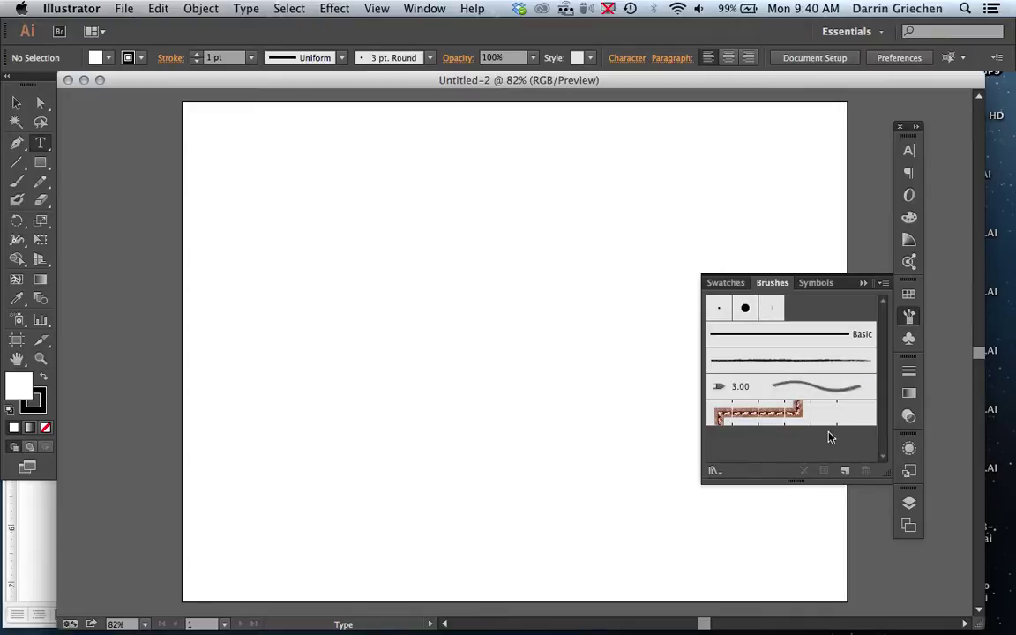
Preview the Artistic_Calligraphic brush library, enlarging it, then close it again.
left_click(720, 474)
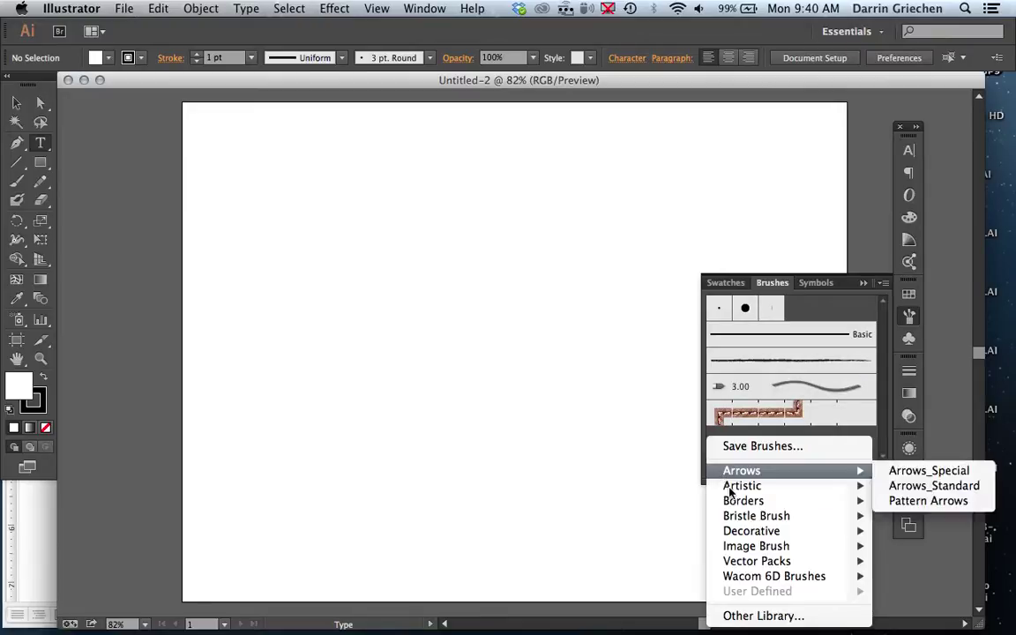
mouse_move(733, 488)
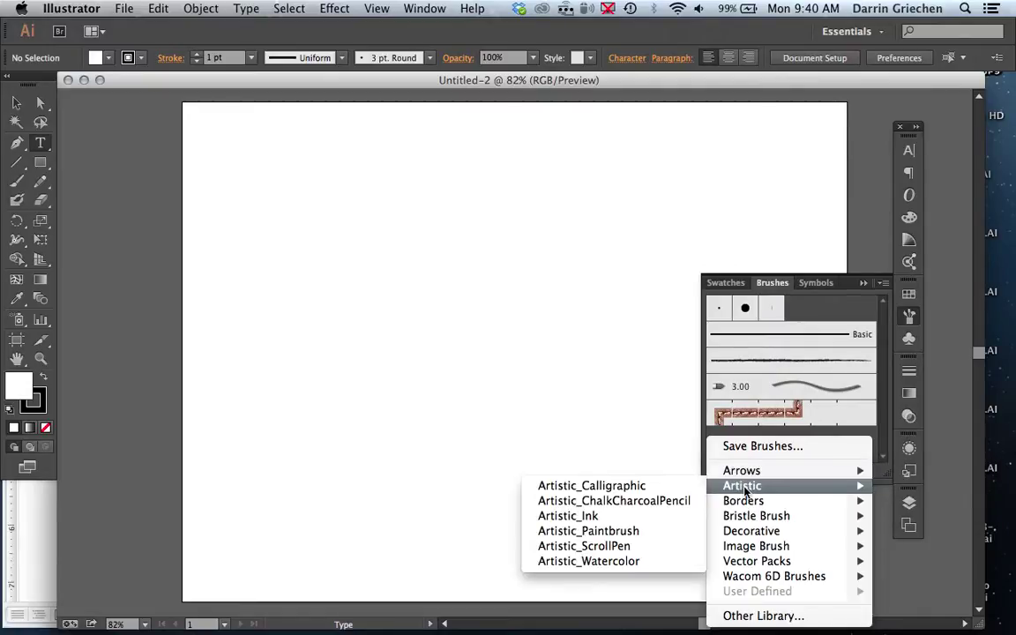
left_click(664, 488)
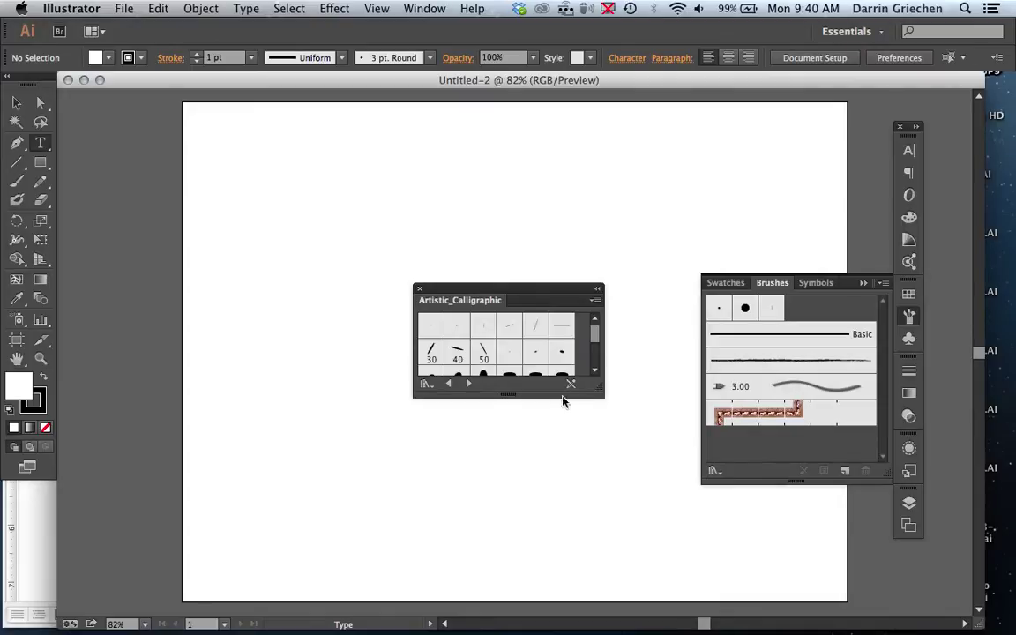
left_click_drag(600, 395, 598, 519)
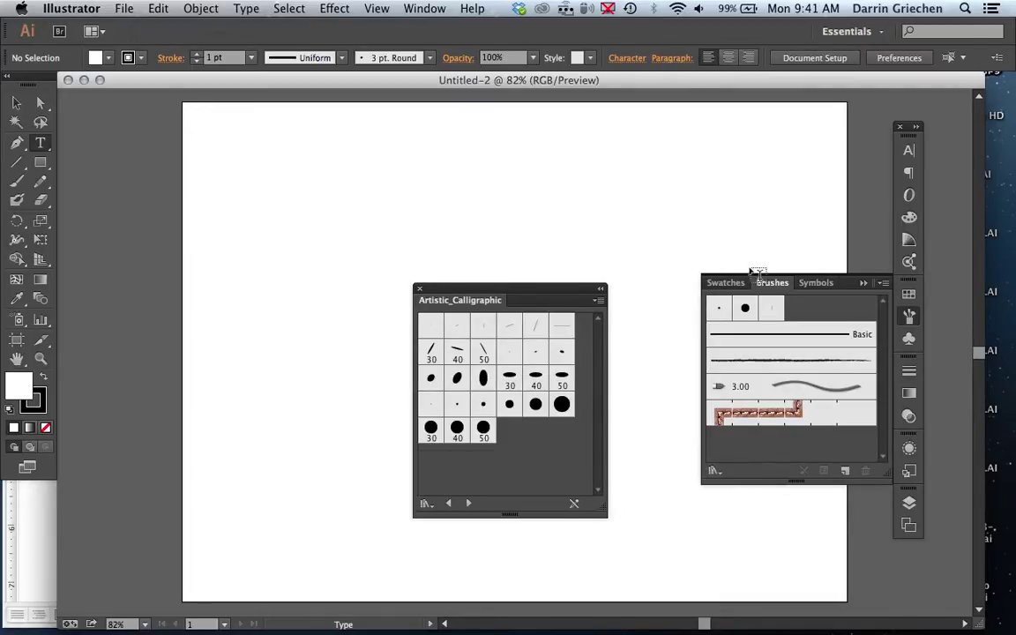
left_click(419, 289)
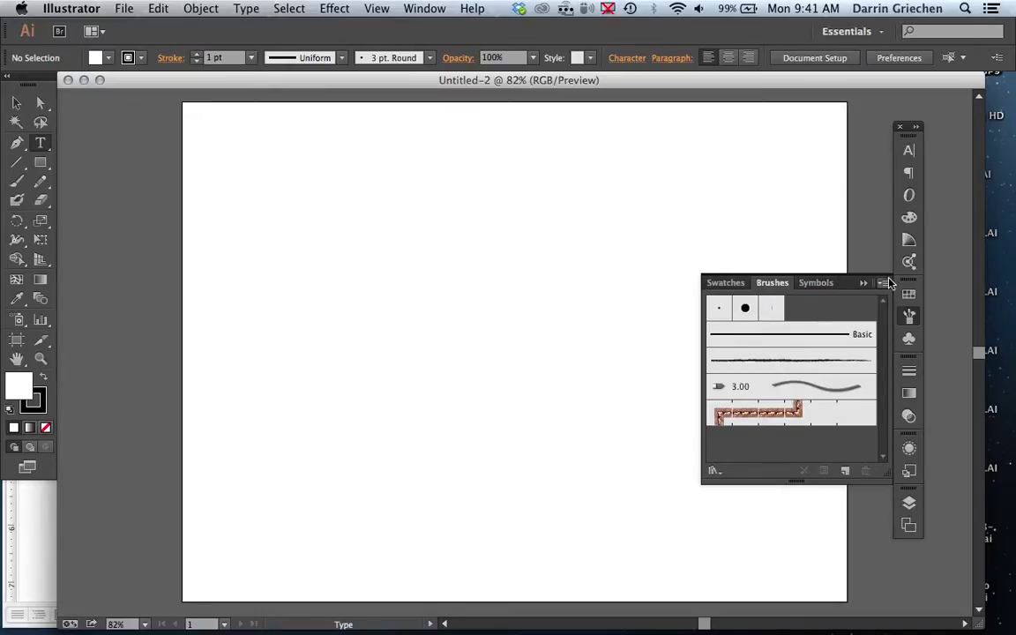
Glance at the Symbols panel, then bring up the Stroke panel showing 1 pt weight.
left_click(910, 339)
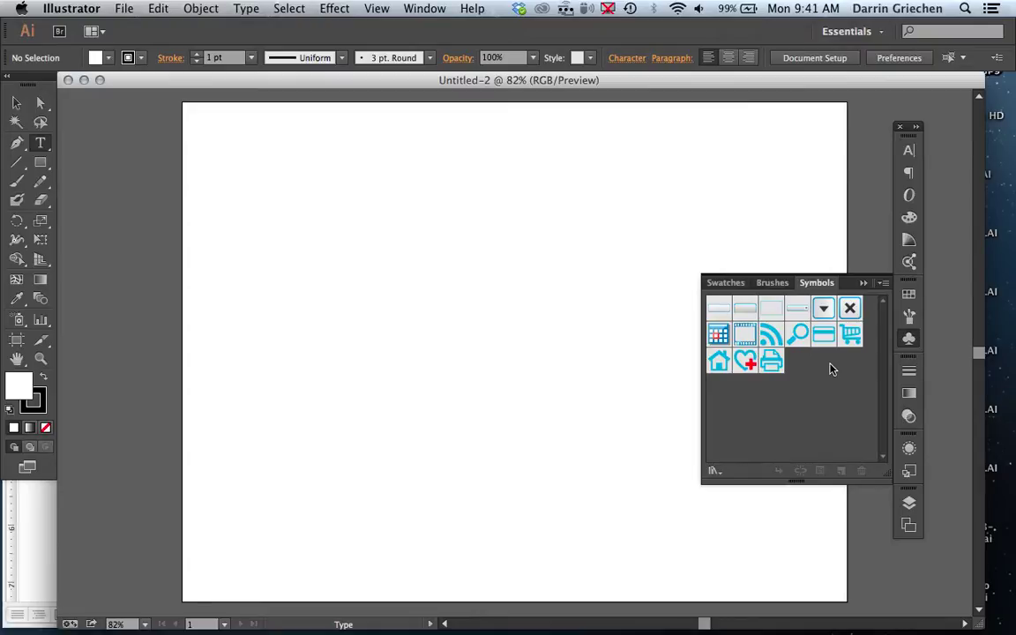
left_click(910, 374)
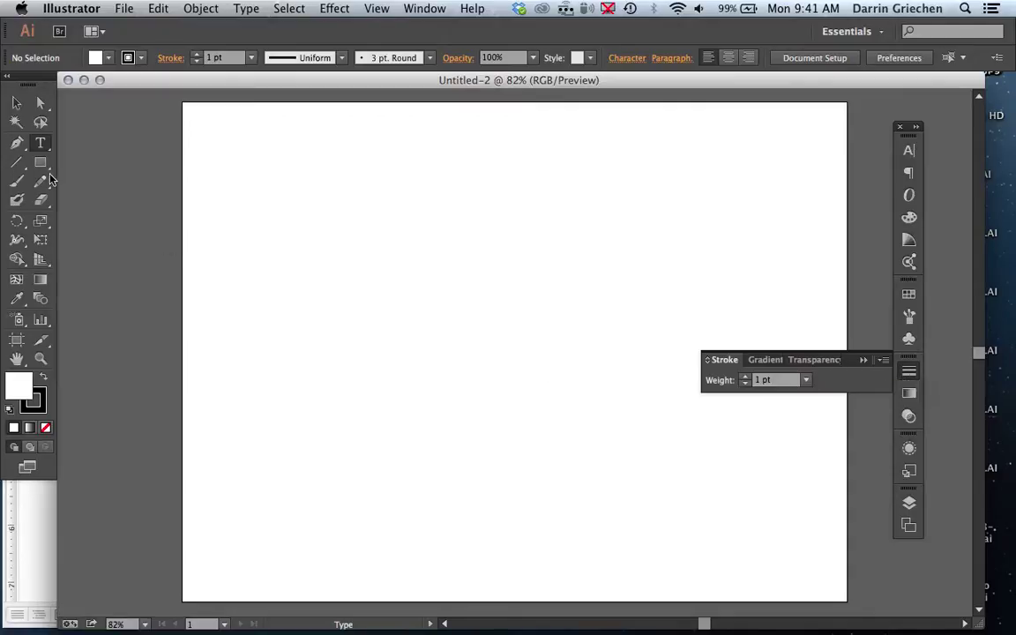
left_click(19, 143)
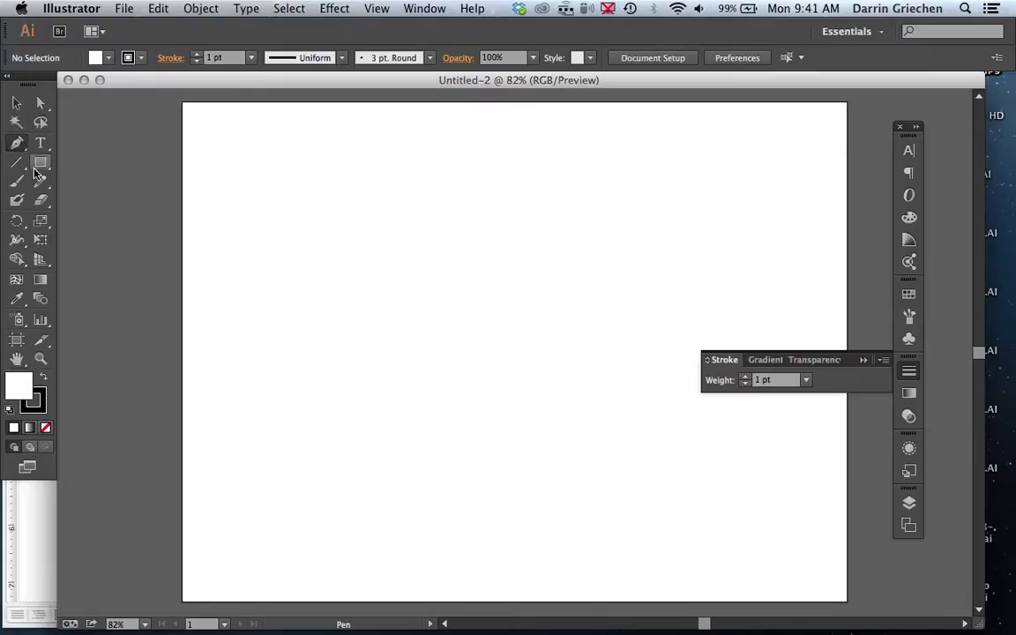
Pen-draw straight zigzag steps rising into a smooth hump curving down right, then select it.
left_click(324, 427)
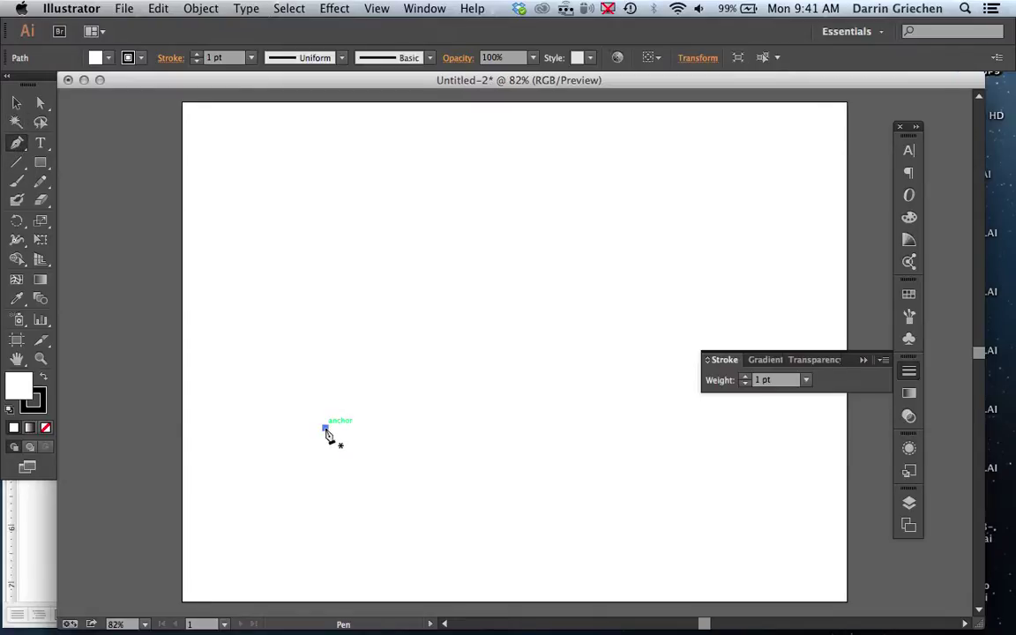
left_click(372, 349)
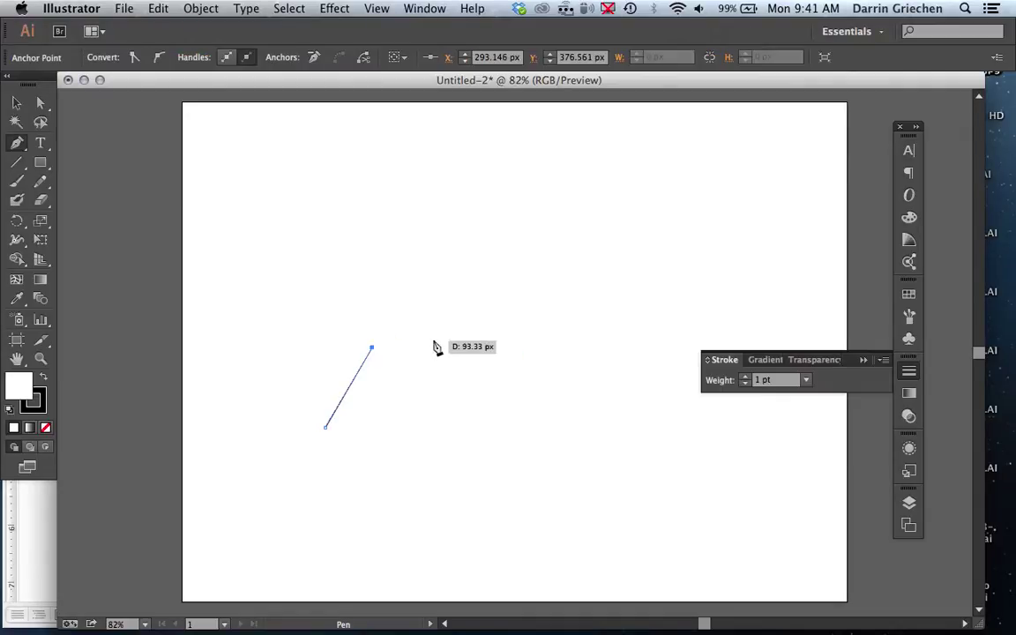
left_click(427, 348)
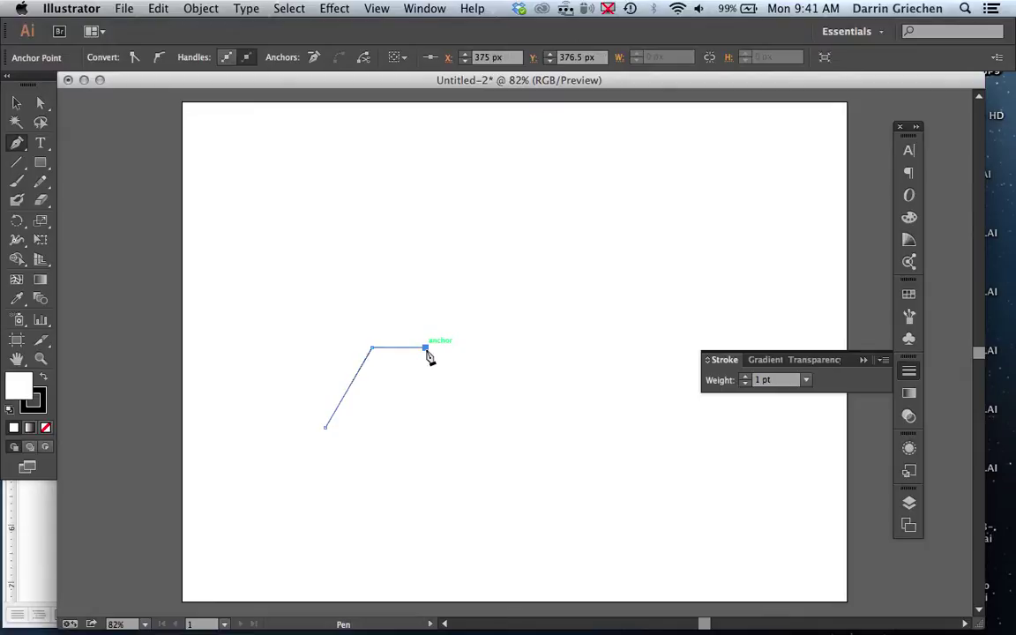
left_click(446, 315)
left_click(516, 258)
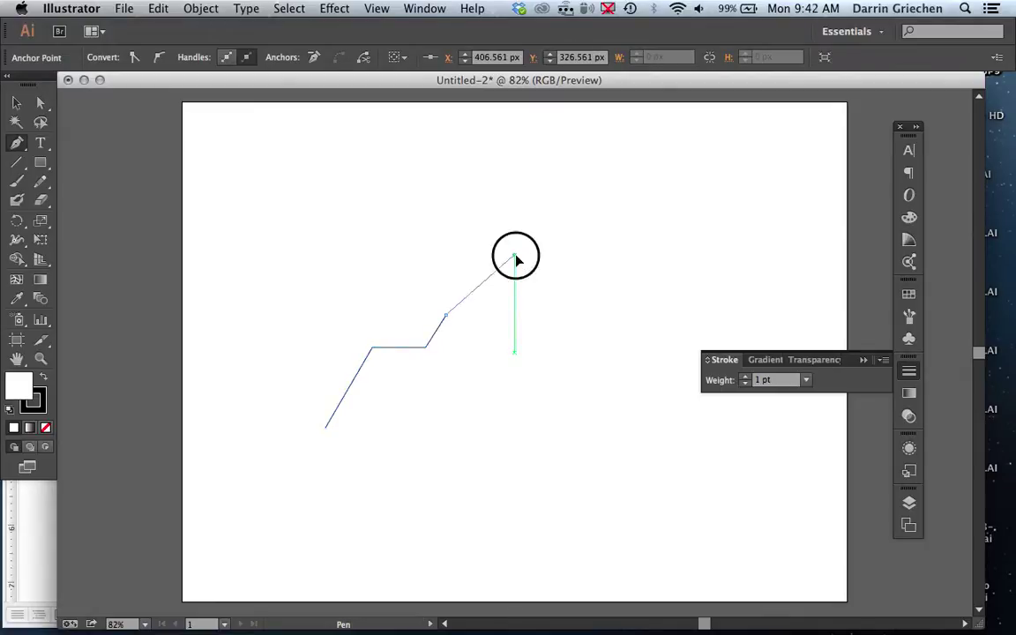
left_click_drag(517, 260, 564, 254)
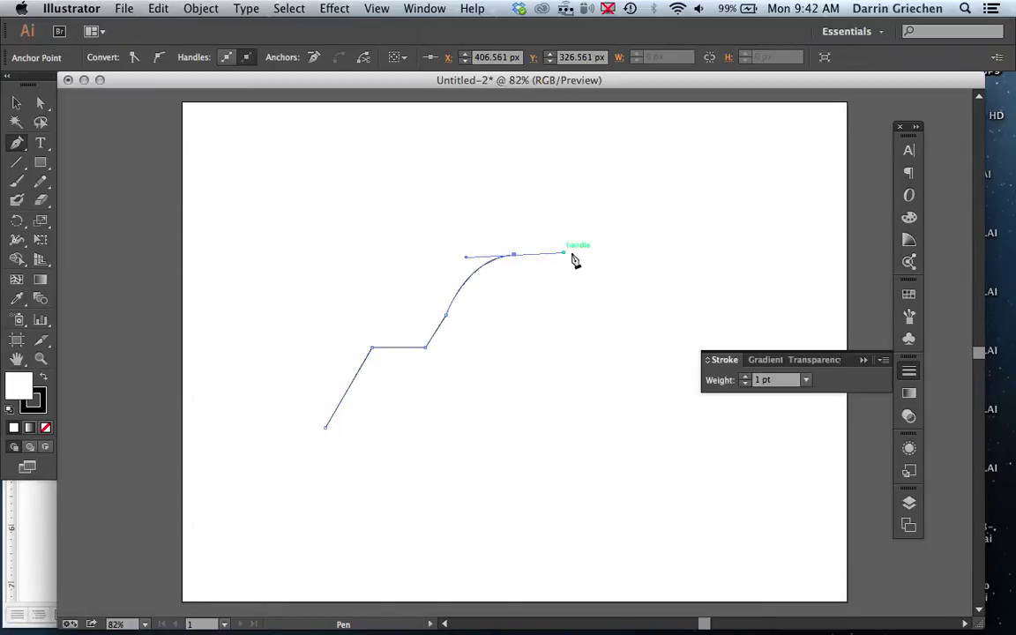
left_click(640, 291)
left_click_drag(641, 292, 675, 335)
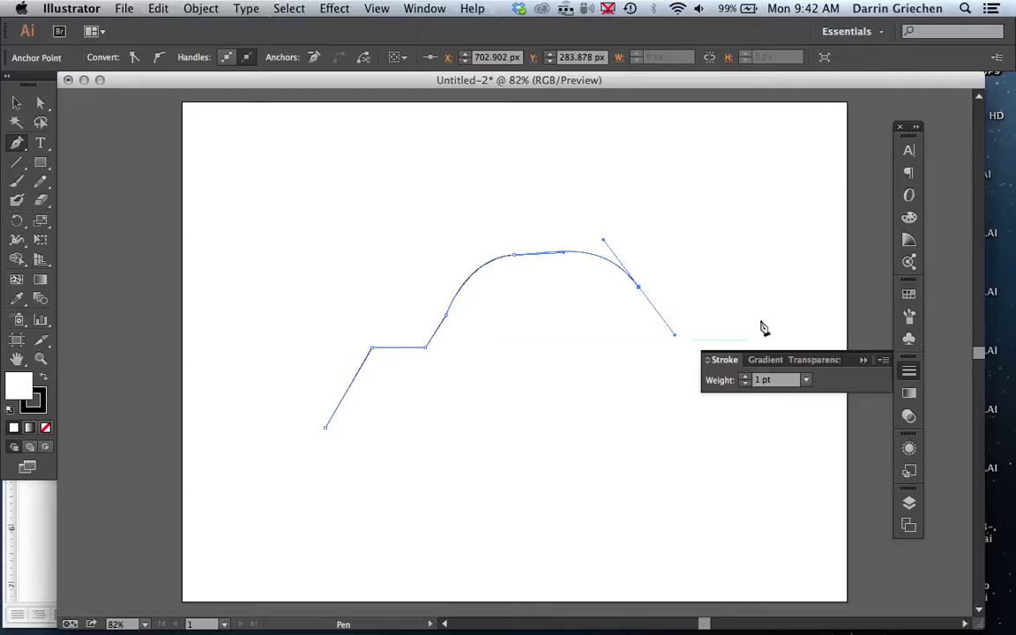
left_click(17, 102)
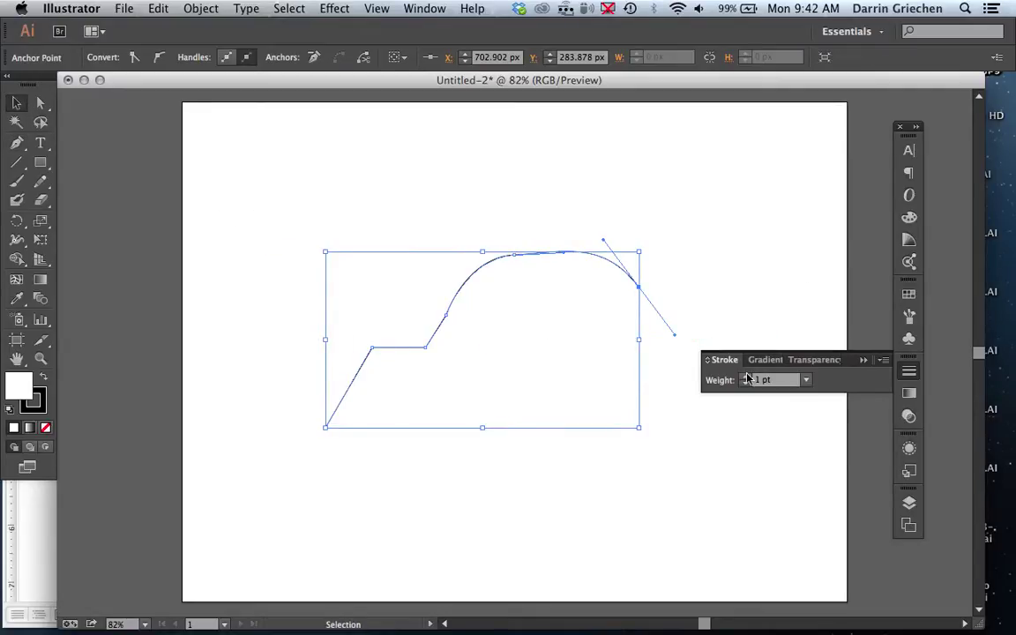
Set the curve's stroke weight to 18 pt, passing through 7 pt first.
left_click(807, 381)
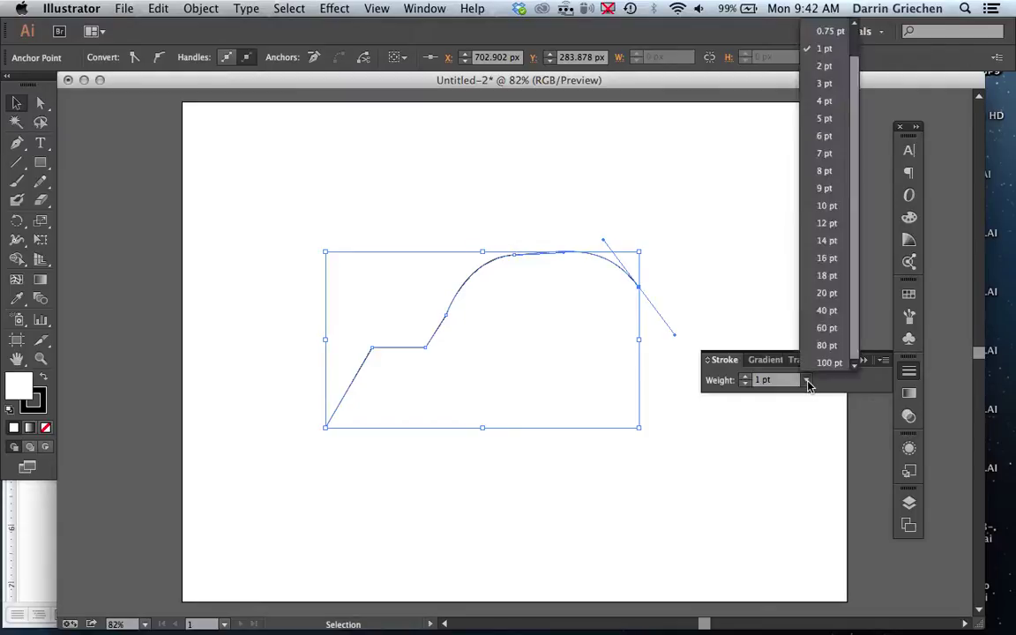
left_click(825, 155)
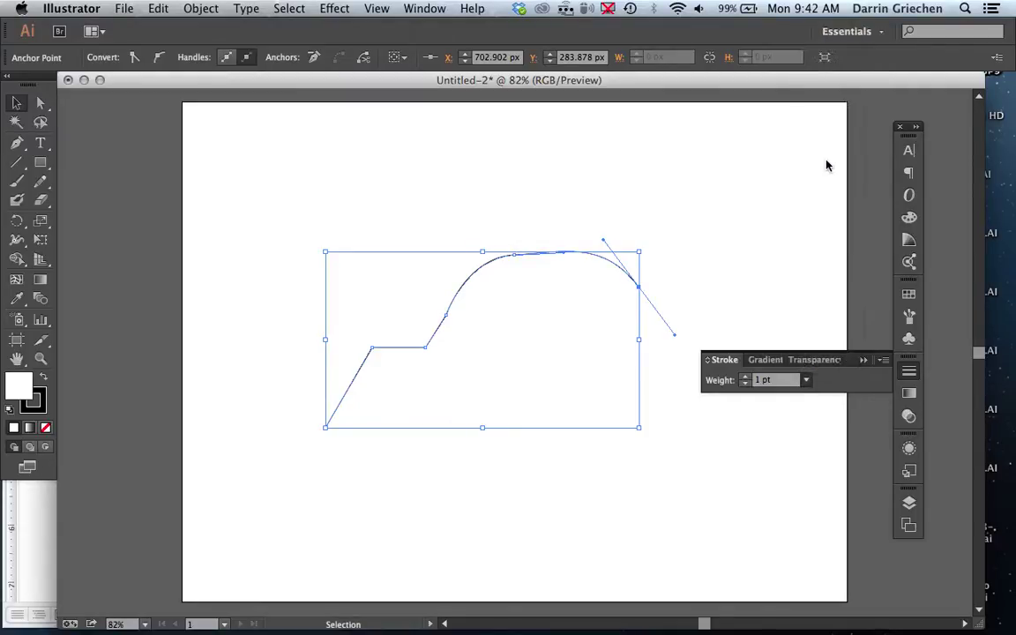
left_click(806, 381)
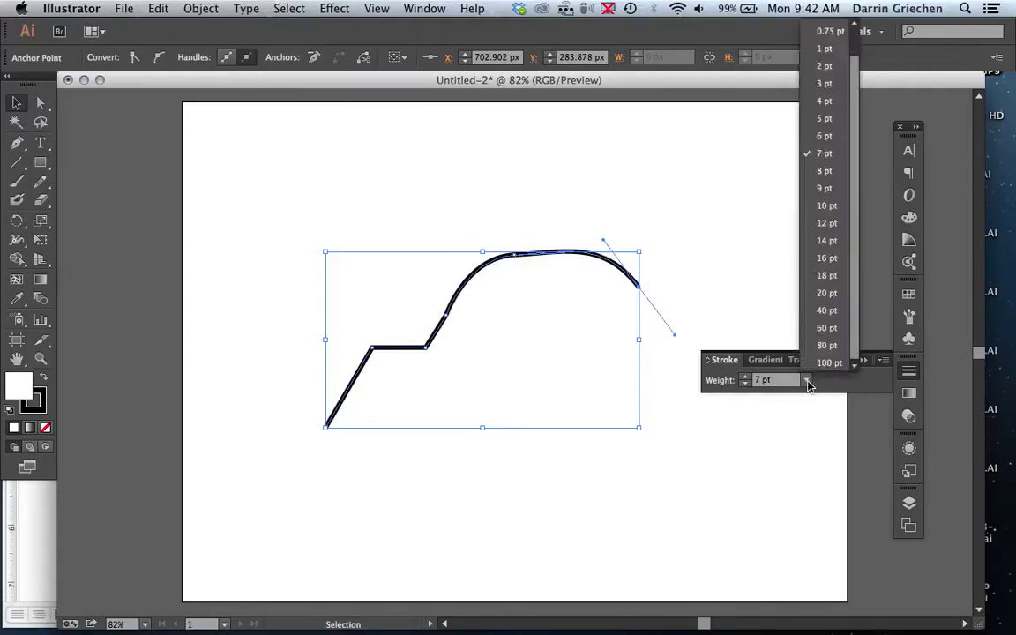
left_click(825, 279)
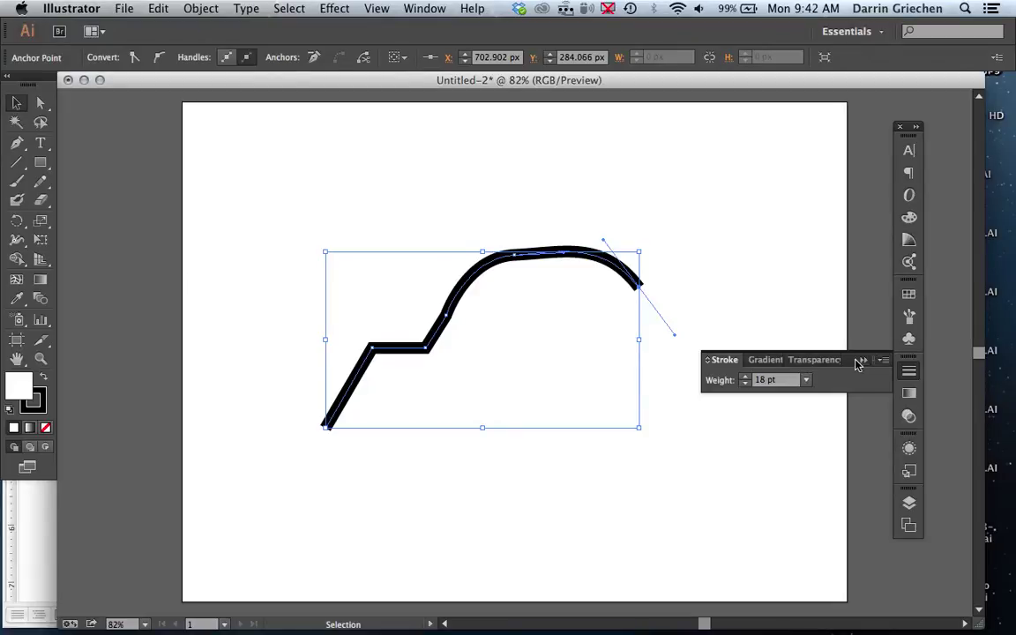
Show the stroke options, try round and projecting caps, and settle on Miter Join corners.
left_click(910, 371)
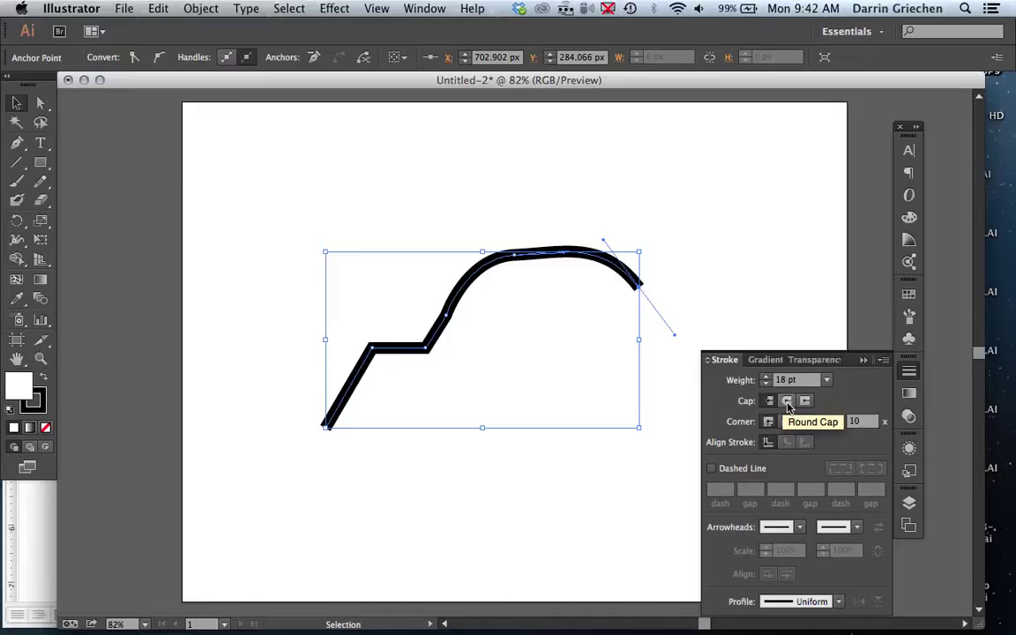
left_click(788, 403)
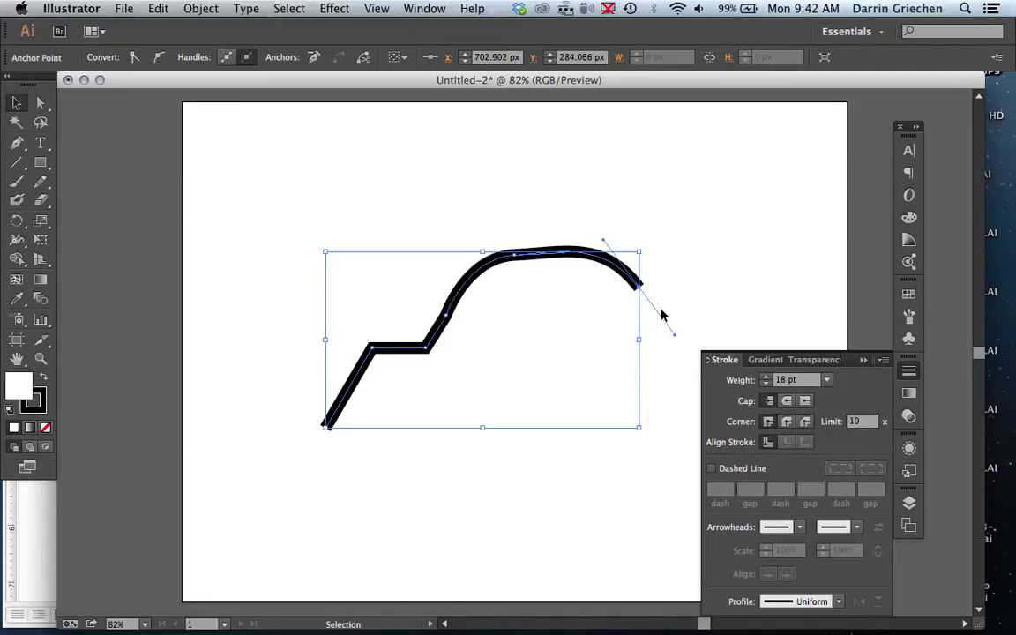
left_click(789, 403)
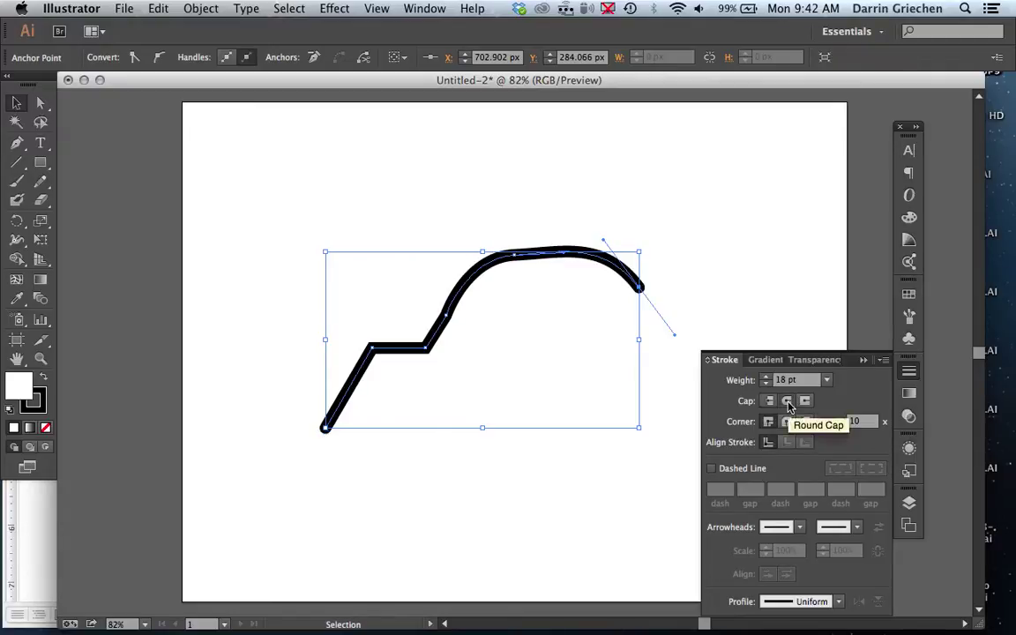
left_click(805, 403)
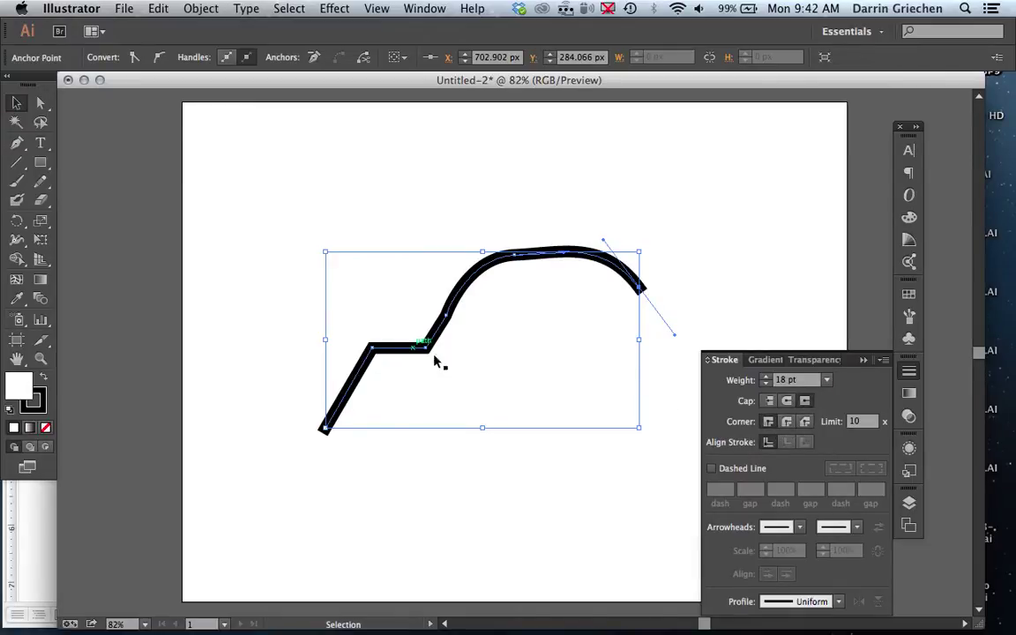
left_click(805, 425)
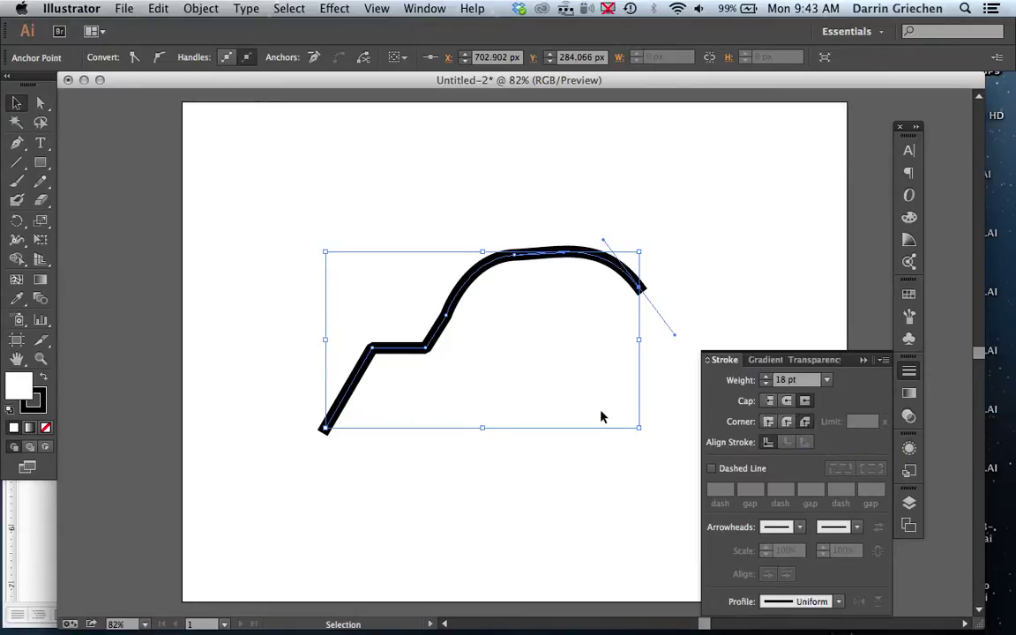
left_click(787, 423)
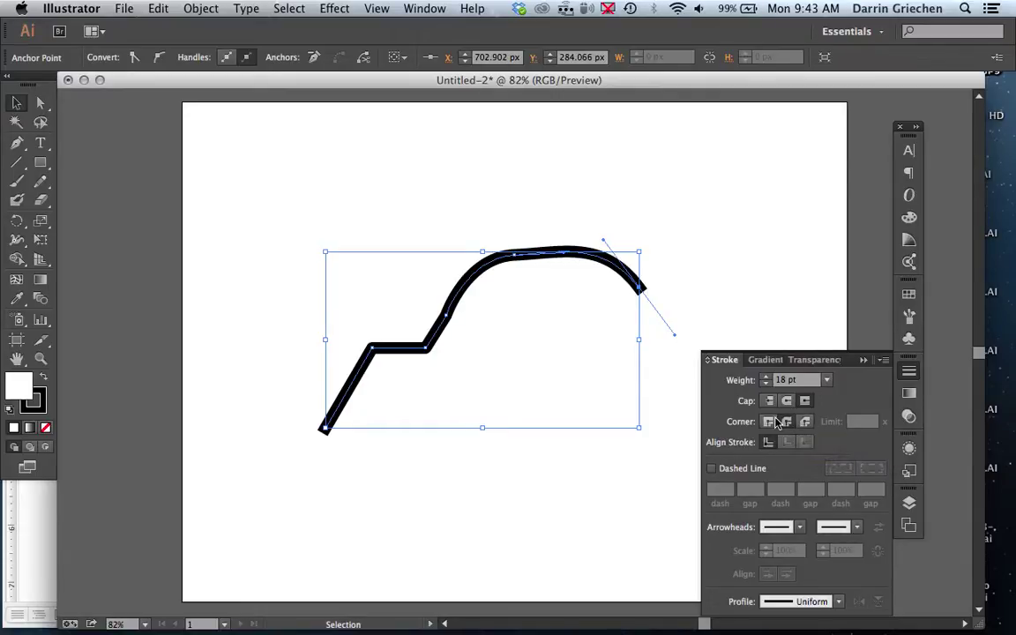
scroll(425, 353, "up", 10)
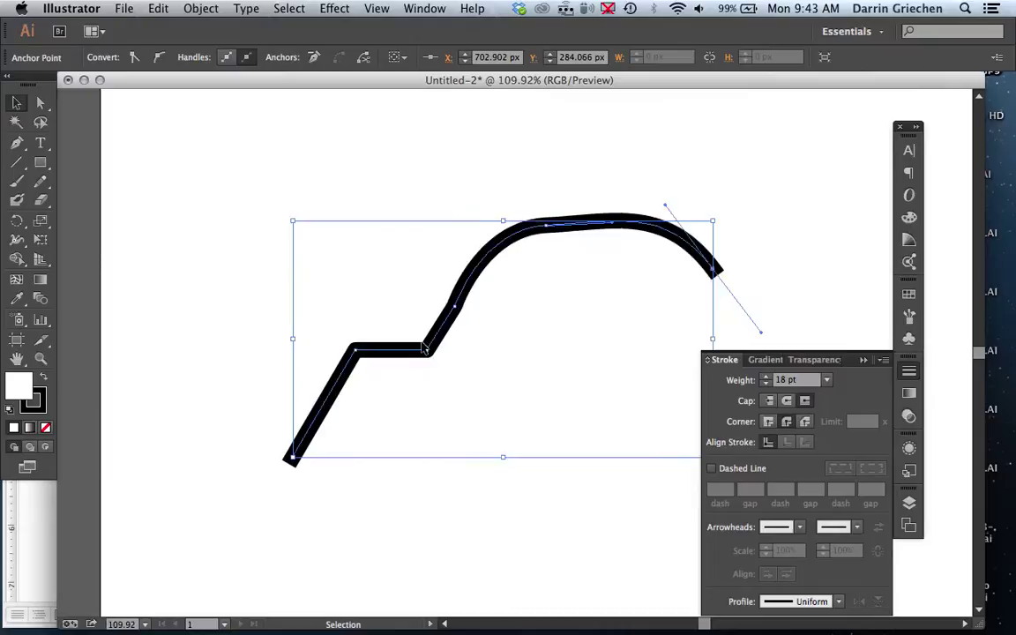
scroll(397, 315, "up", 3)
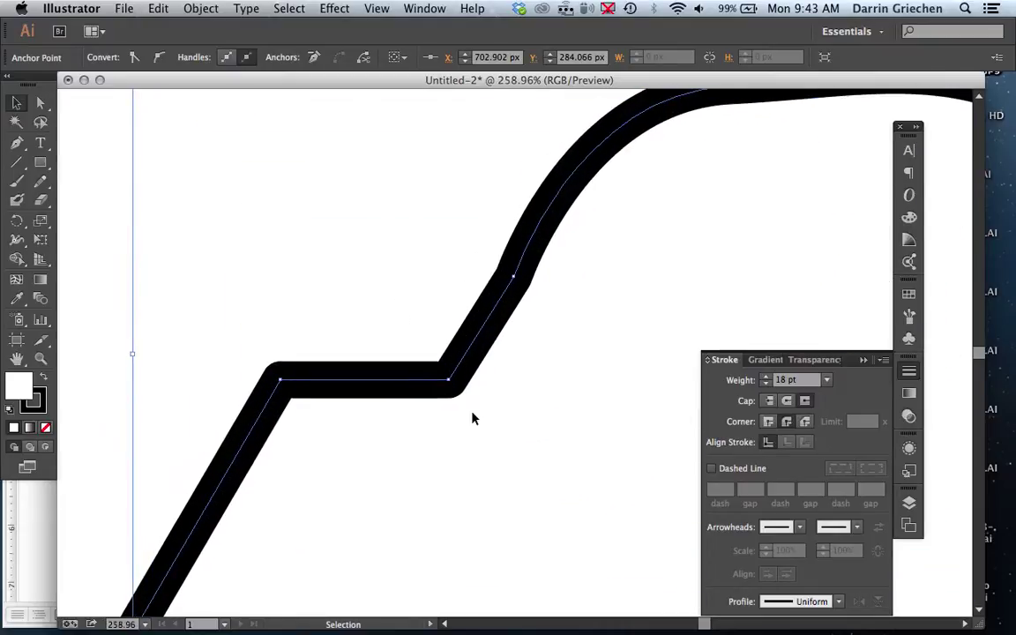
left_click(769, 423)
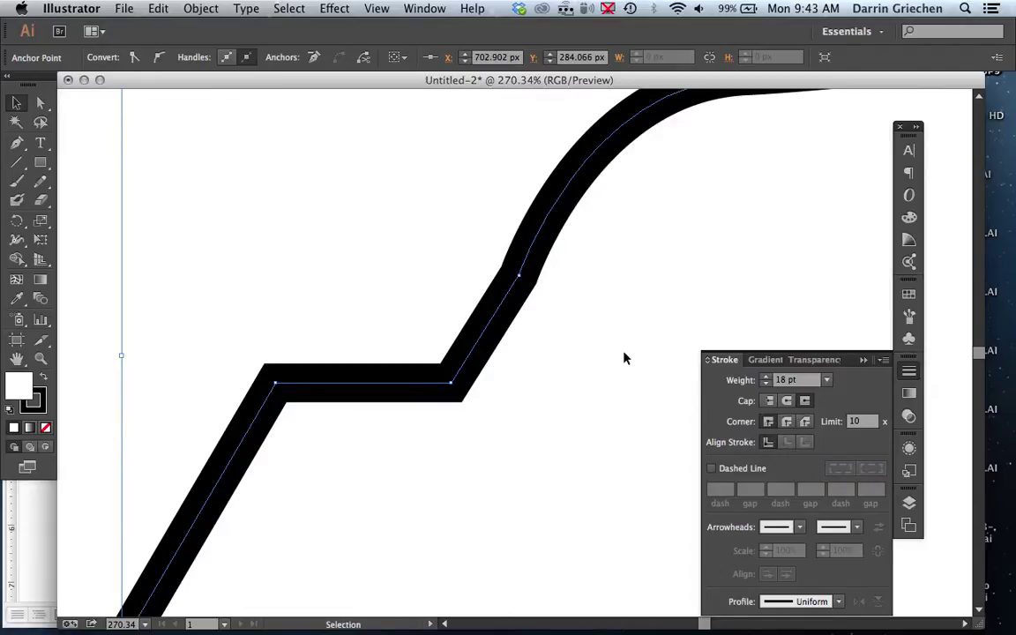
scroll(624, 358, "down", 5)
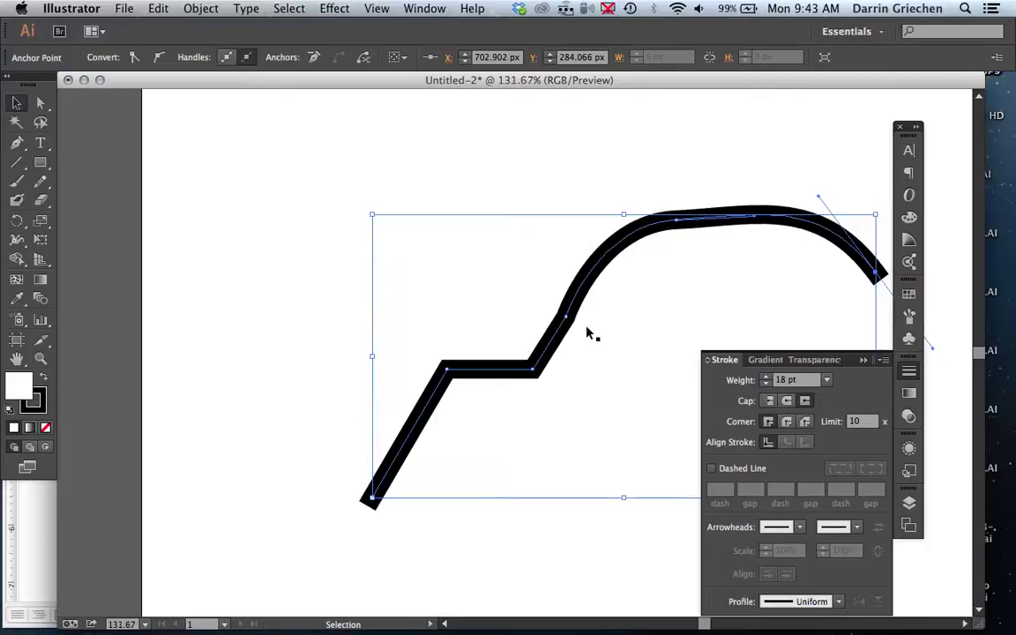
scroll(593, 331, "up", 1)
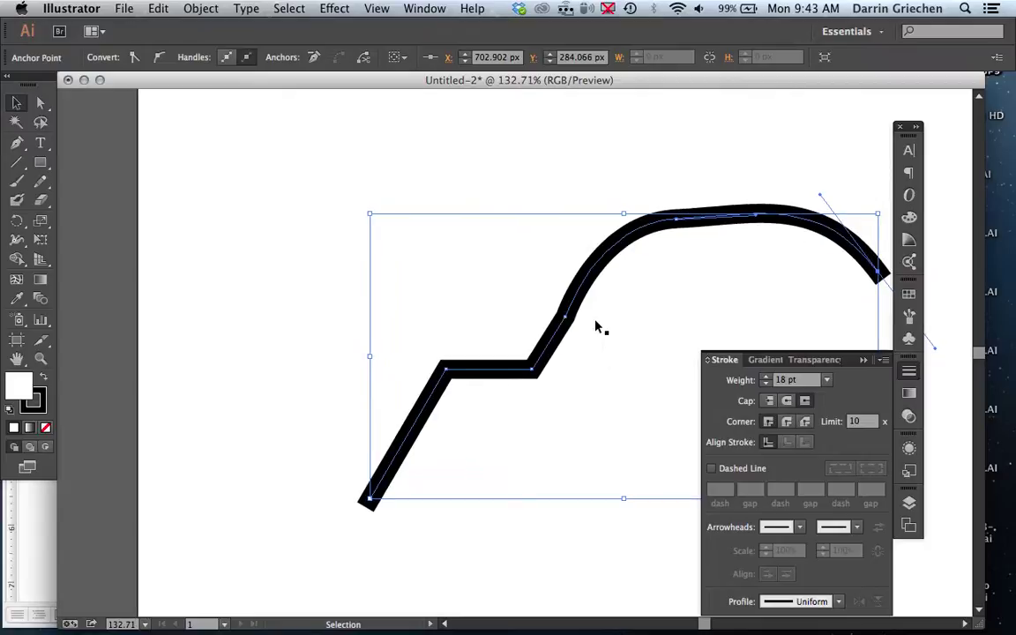
Draw an upper-left rectangle and keep its 18 pt stroke centred after trying Inside and Outside.
left_click(39, 165)
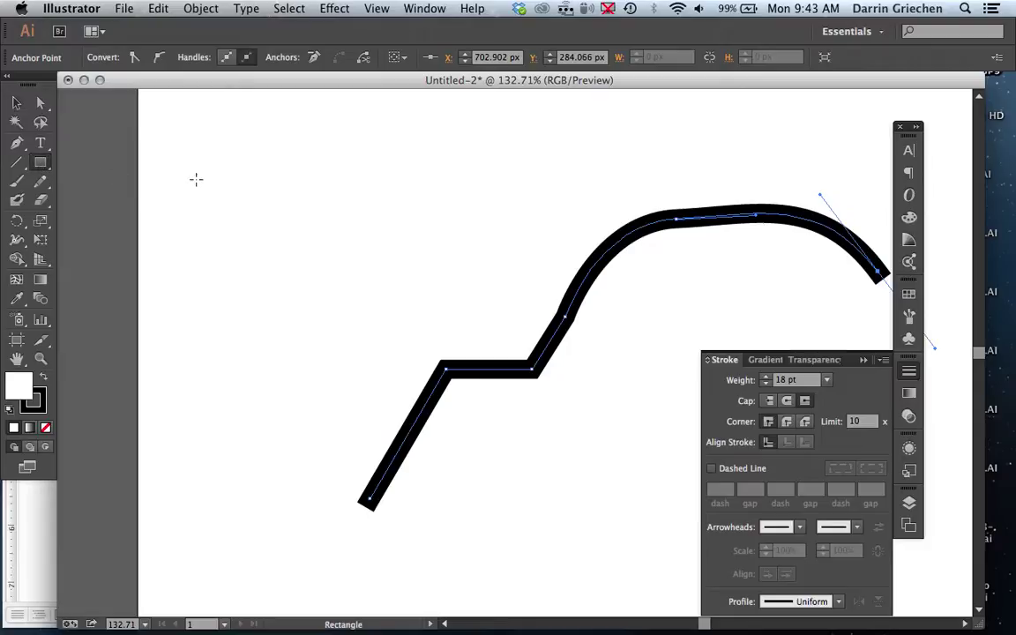
mouse_move(202, 178)
left_mouse_down()
mouse_move(335, 236)
mouse_move(412, 336)
left_mouse_up()
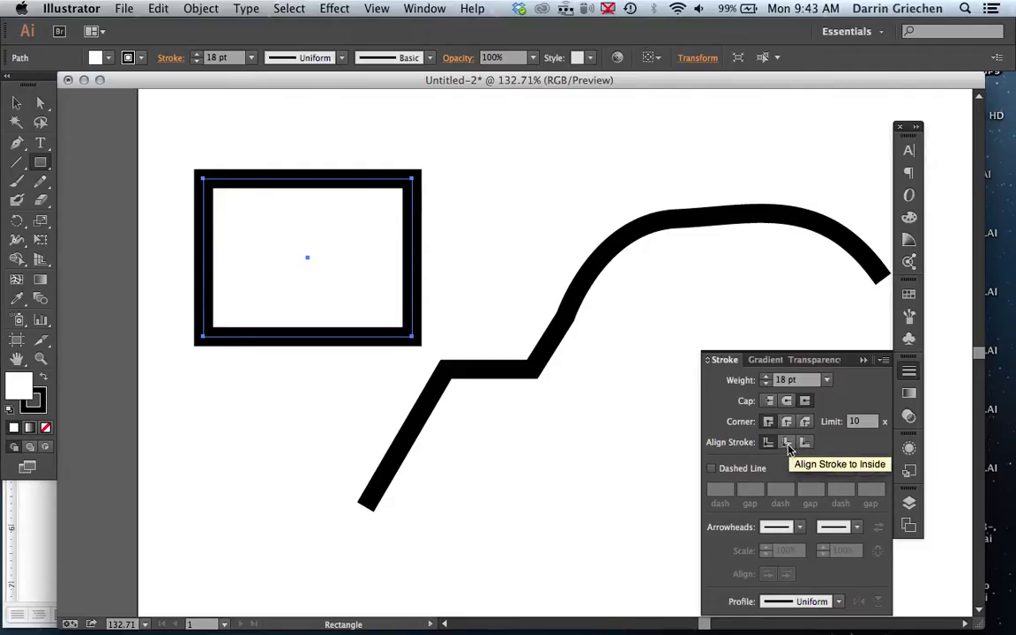
left_click(788, 443)
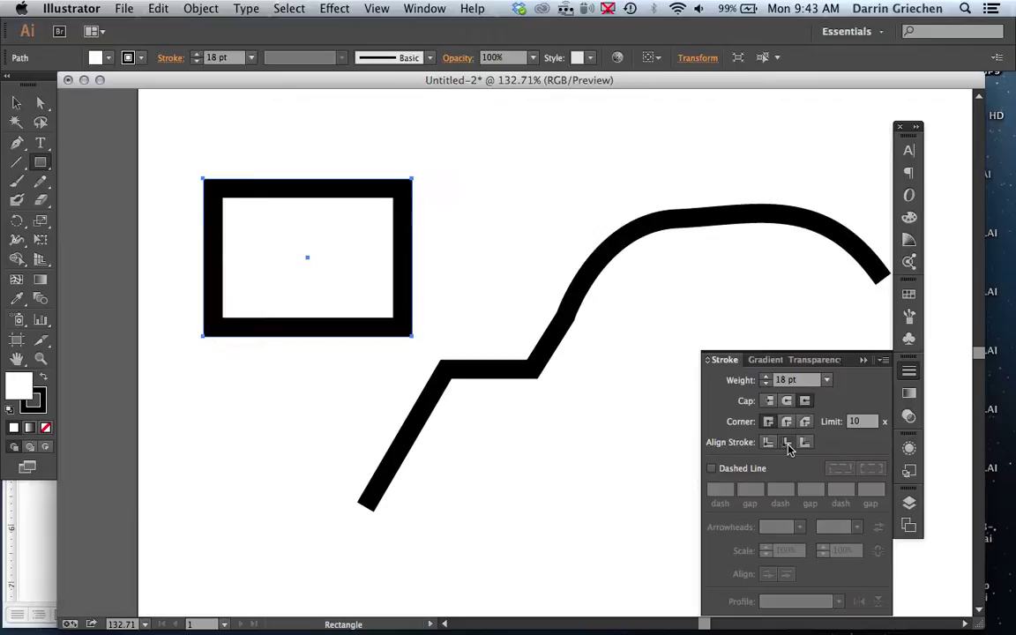
left_click(810, 446)
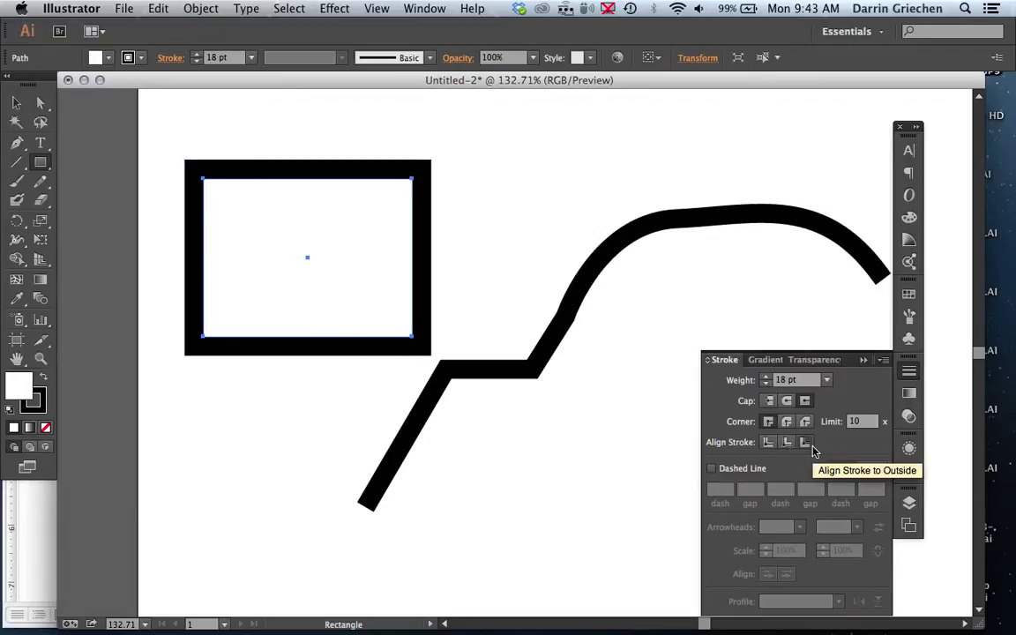
left_click(768, 443)
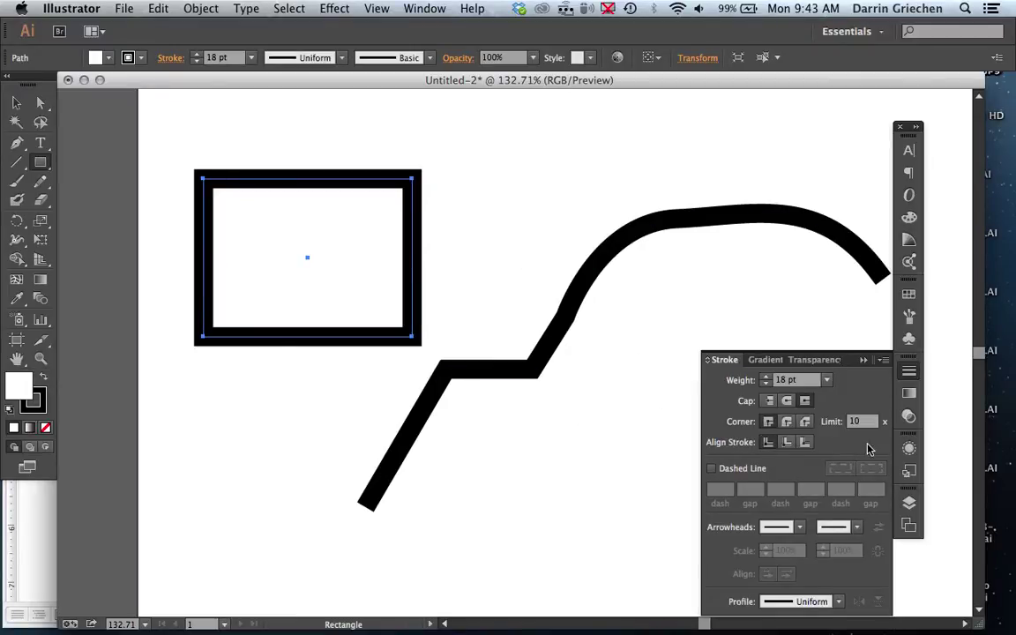
Make the rectangle's outline a 12 pt dashed line, trying dash end caps and a 1 pt length.
left_click(712, 471)
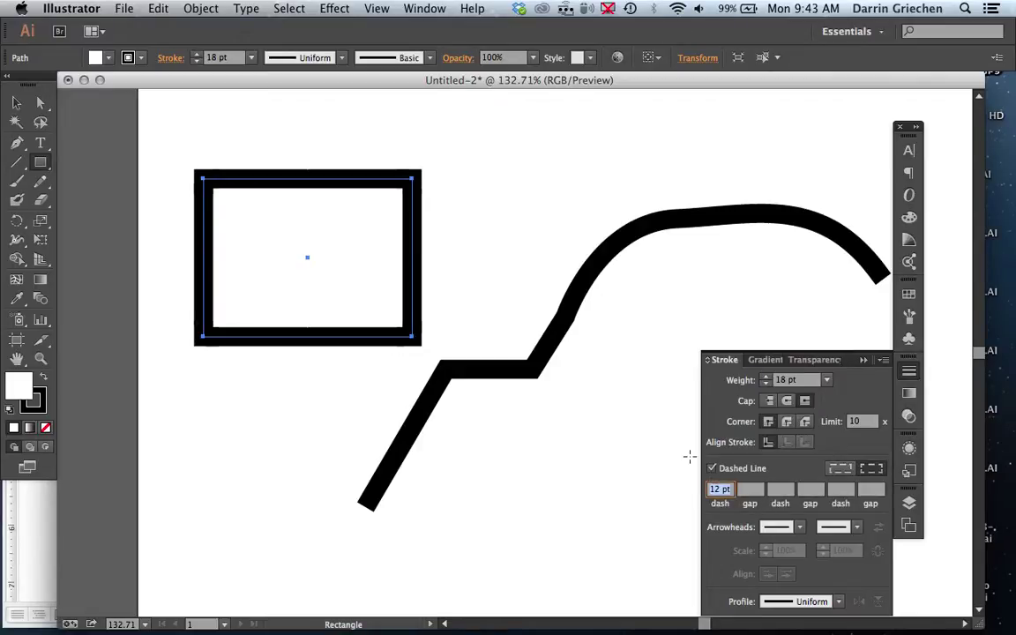
left_click(722, 489)
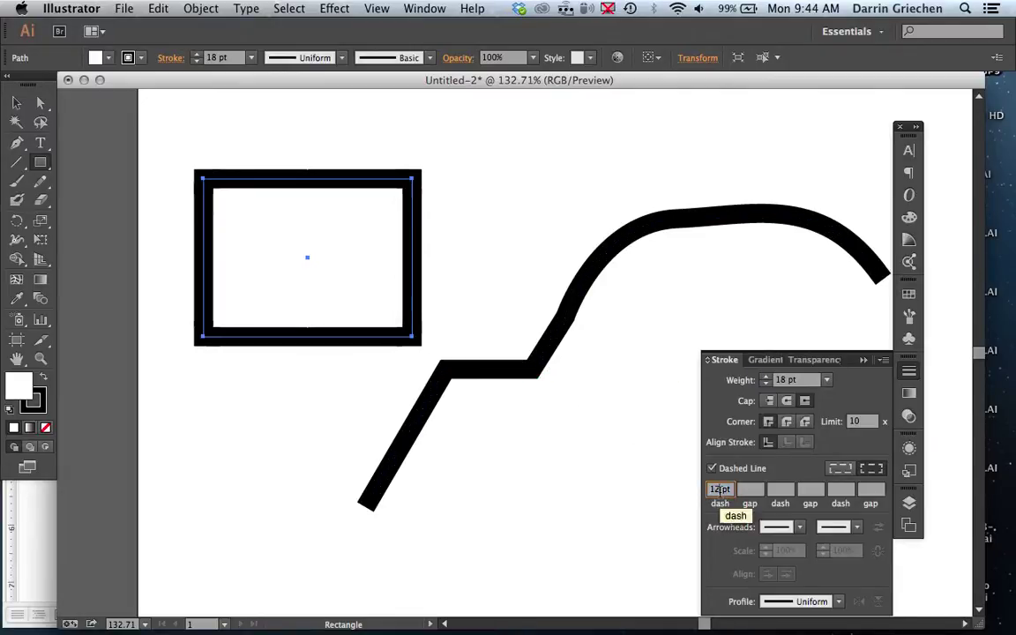
key("Return")
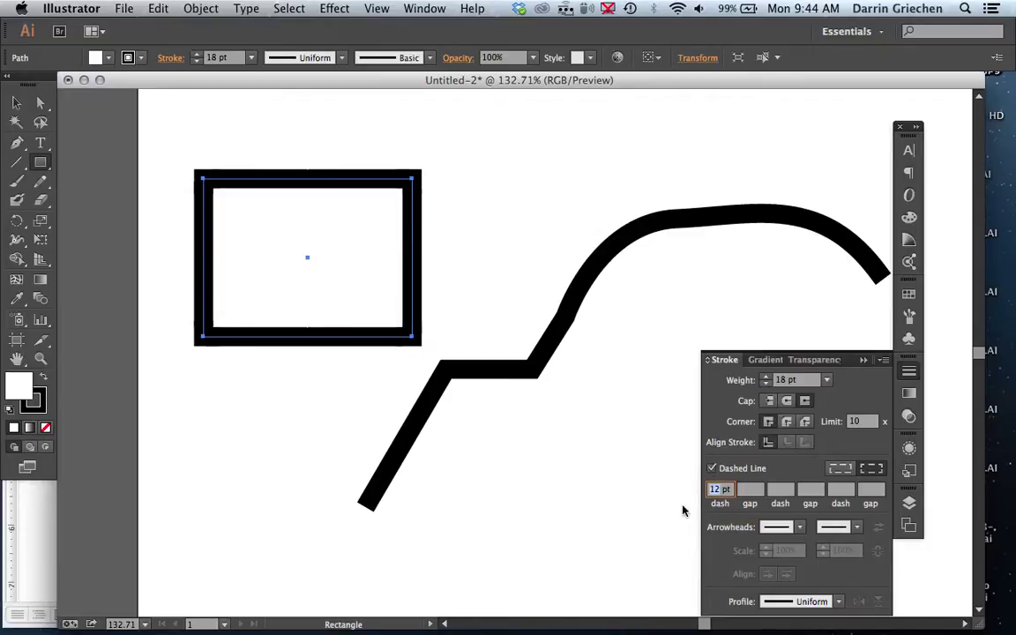
left_click(769, 402)
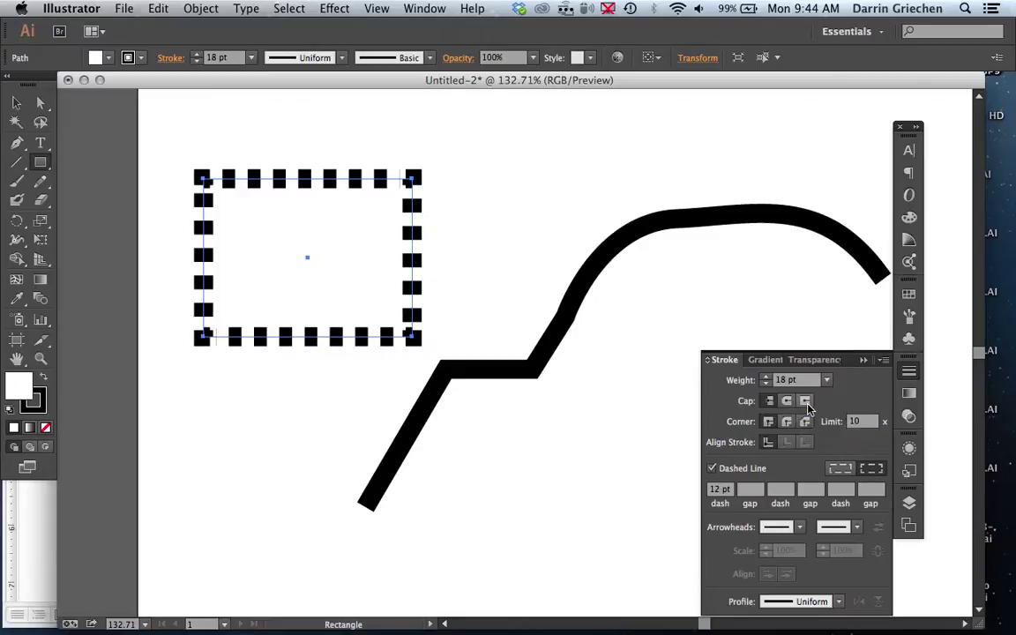
left_click(805, 401)
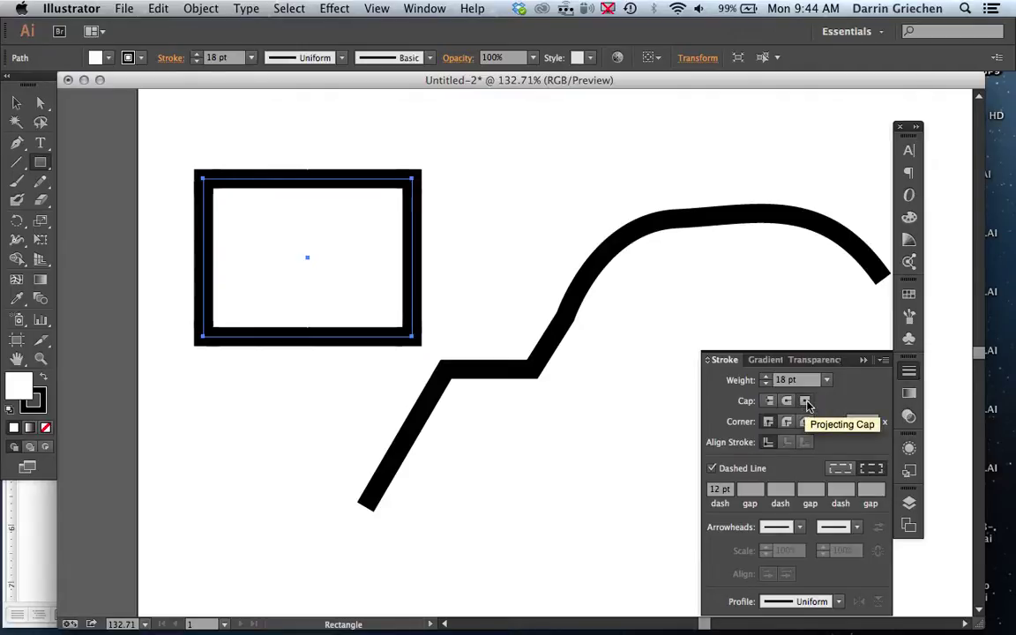
left_click(787, 401)
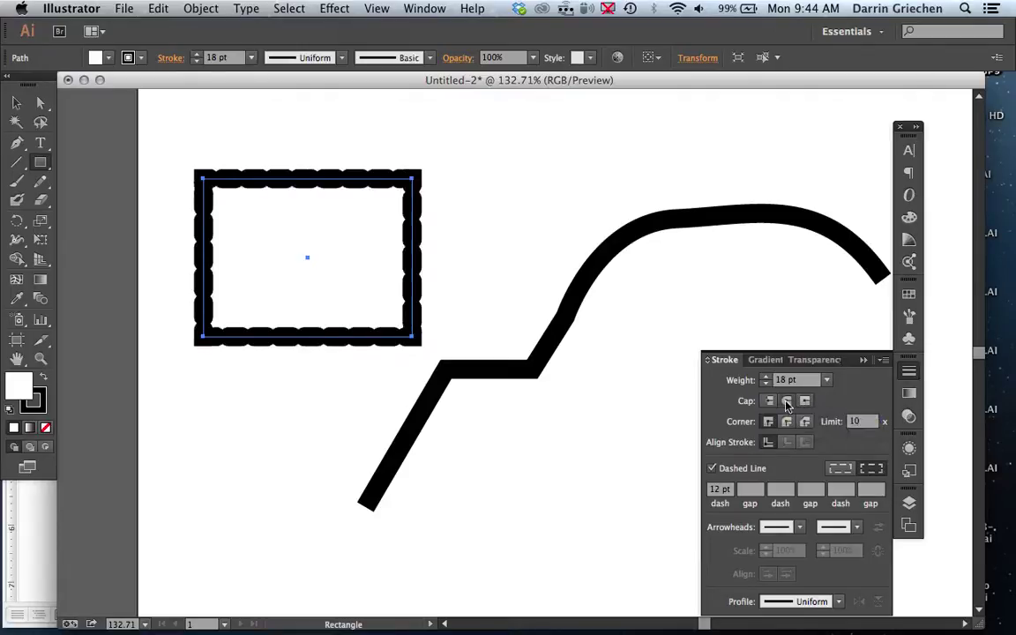
left_click(721, 492)
key("BackSpace")
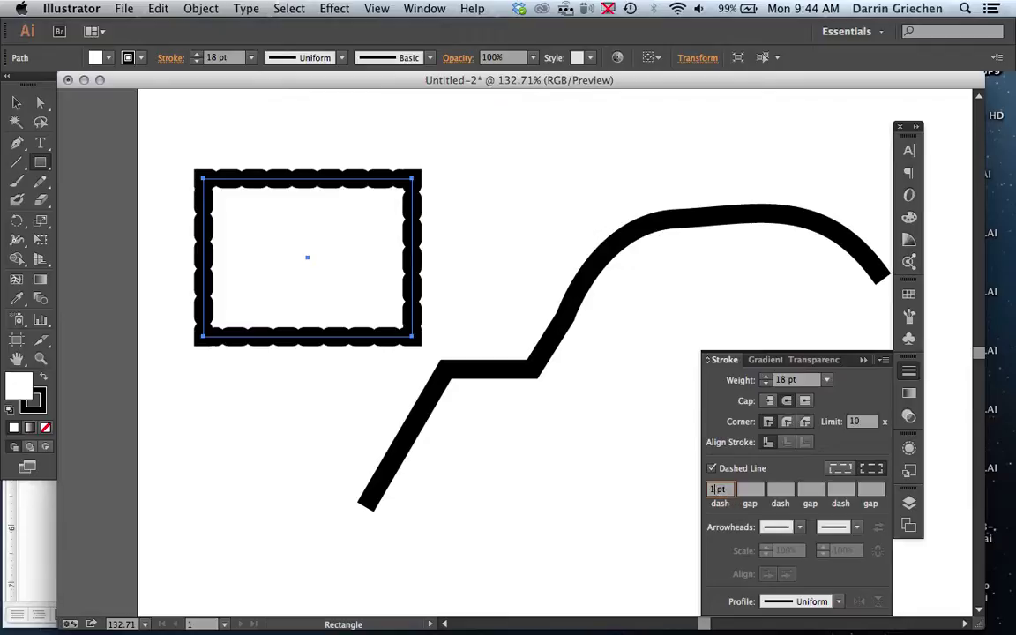
key("Tab")
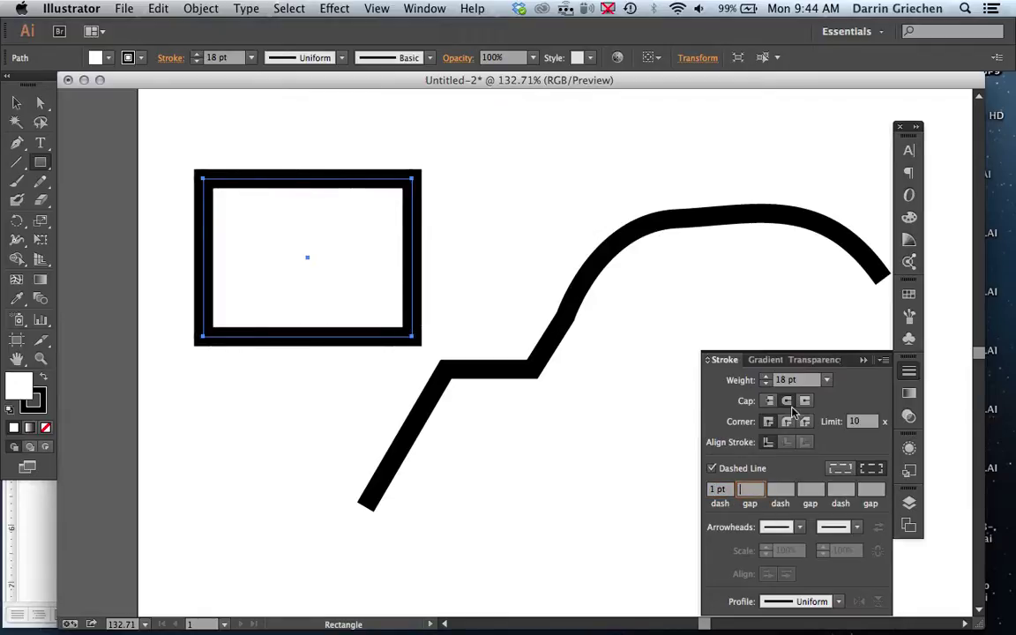
left_click(710, 491)
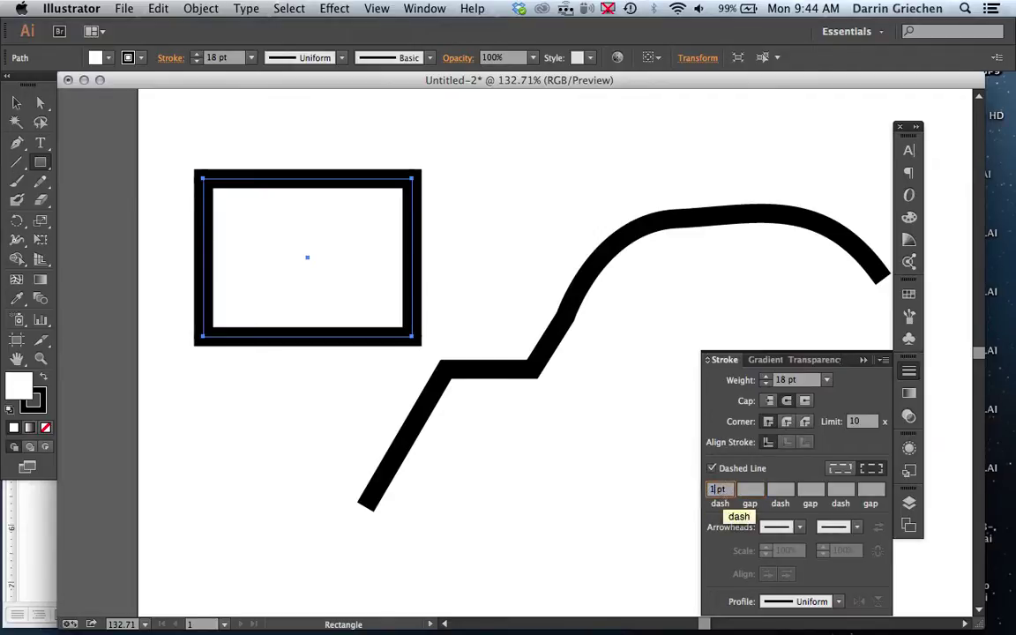
key("Return")
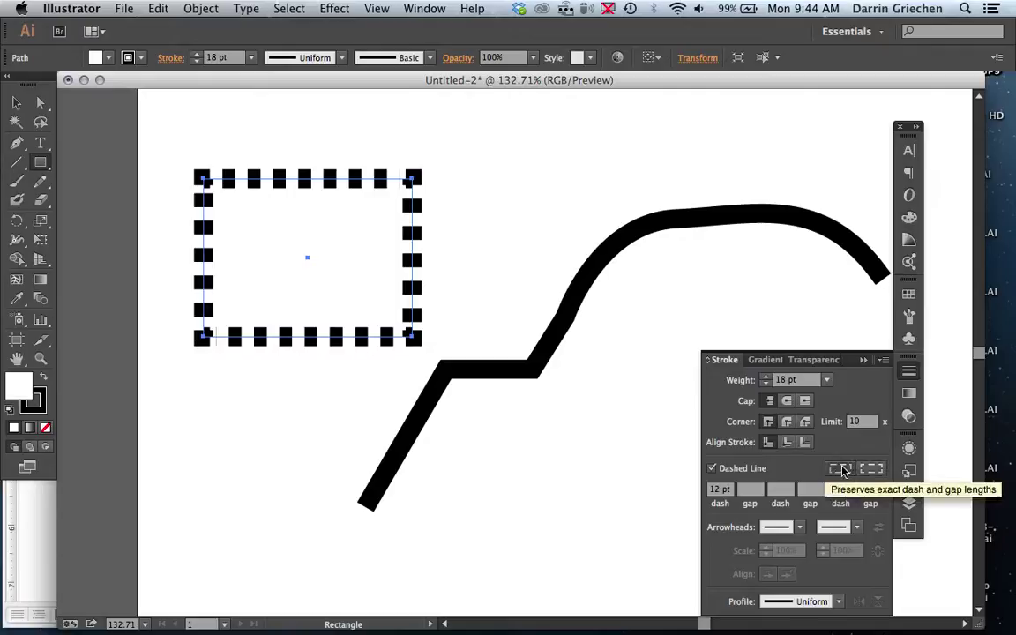
Align the rectangle's dashes to its corners, then select the zigzag curve.
left_click(842, 470)
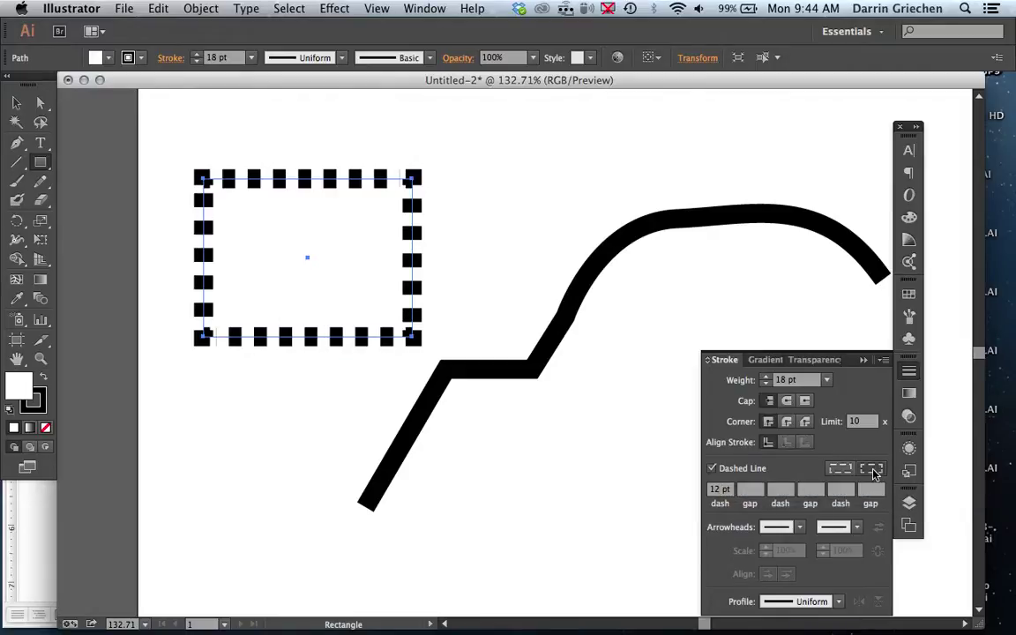
left_click(843, 471)
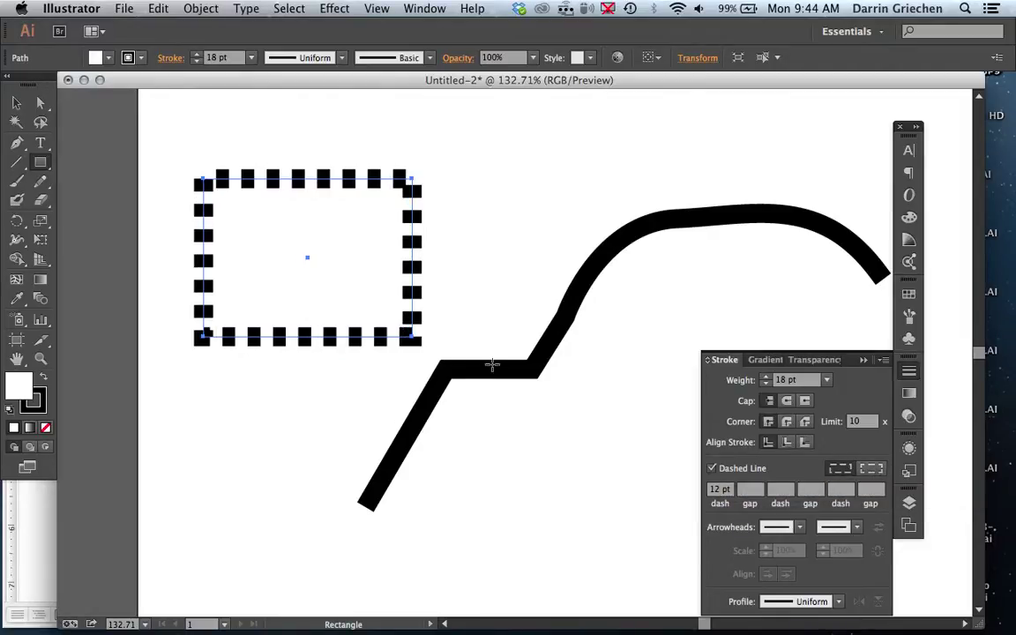
left_click(16, 102)
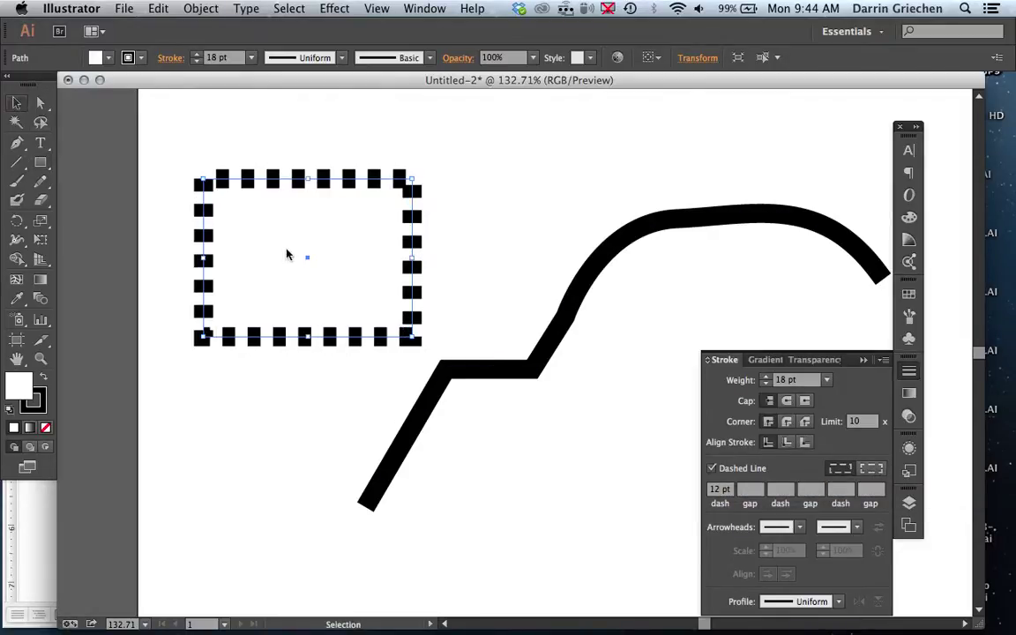
left_click(508, 365)
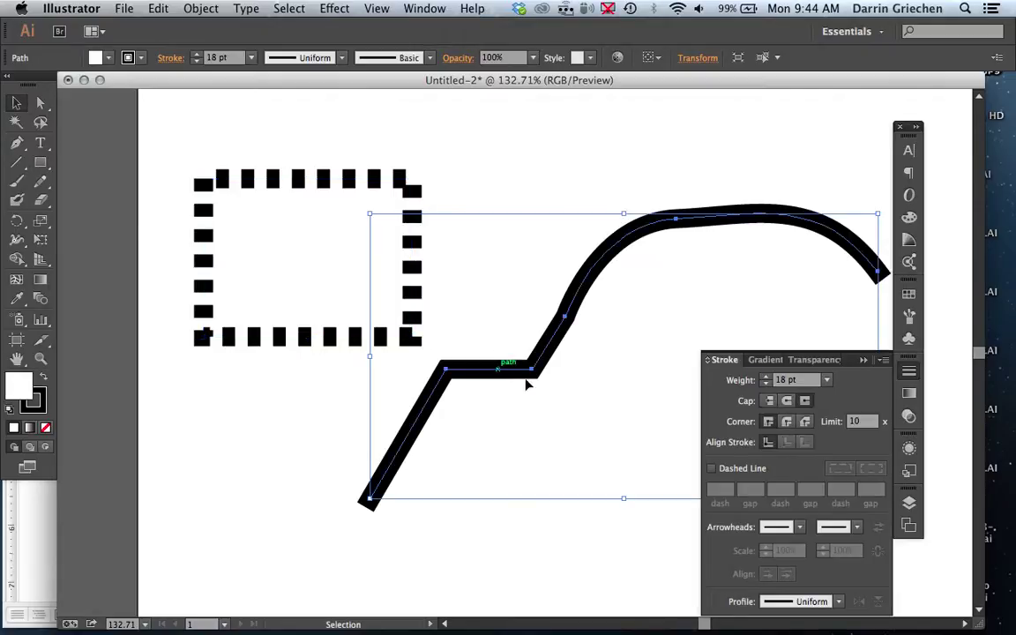
Dash the zigzag curve with butt caps and dashes aligned to corners and path ends.
left_click(711, 469)
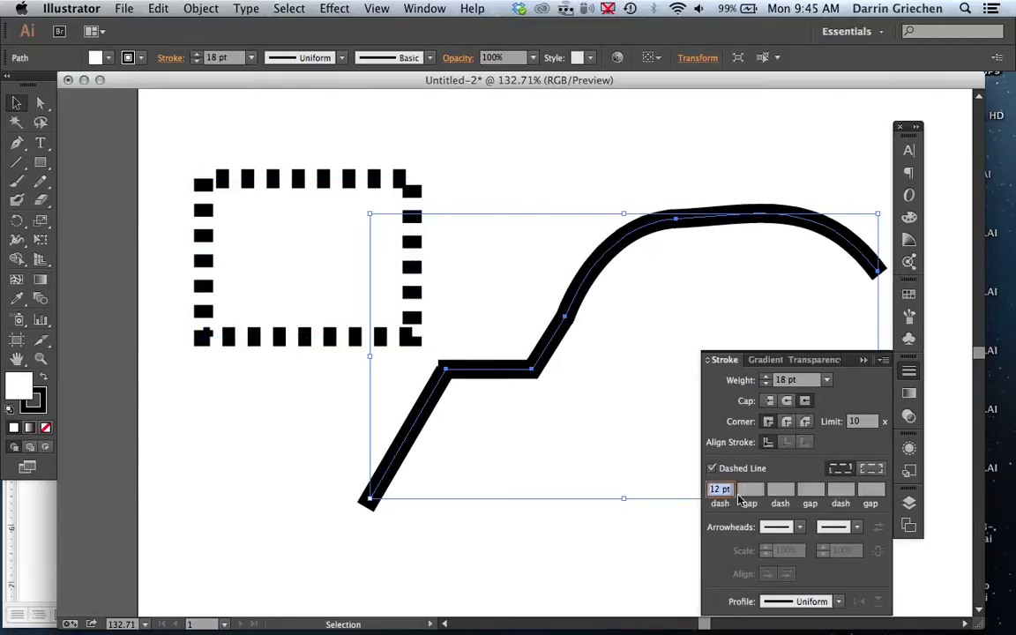
left_click(770, 402)
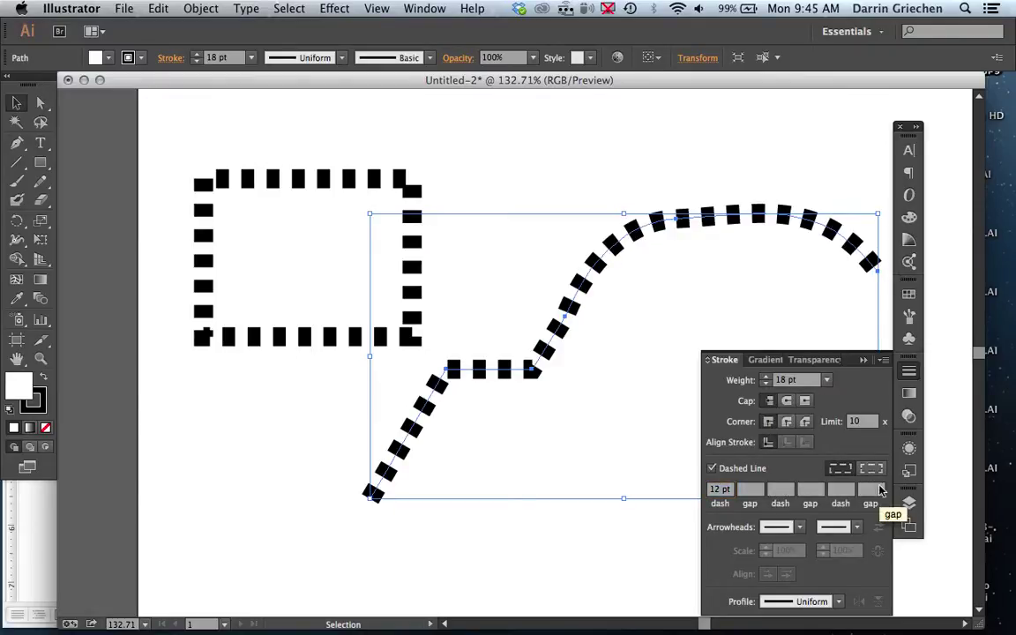
left_click(872, 469)
left_click(849, 470)
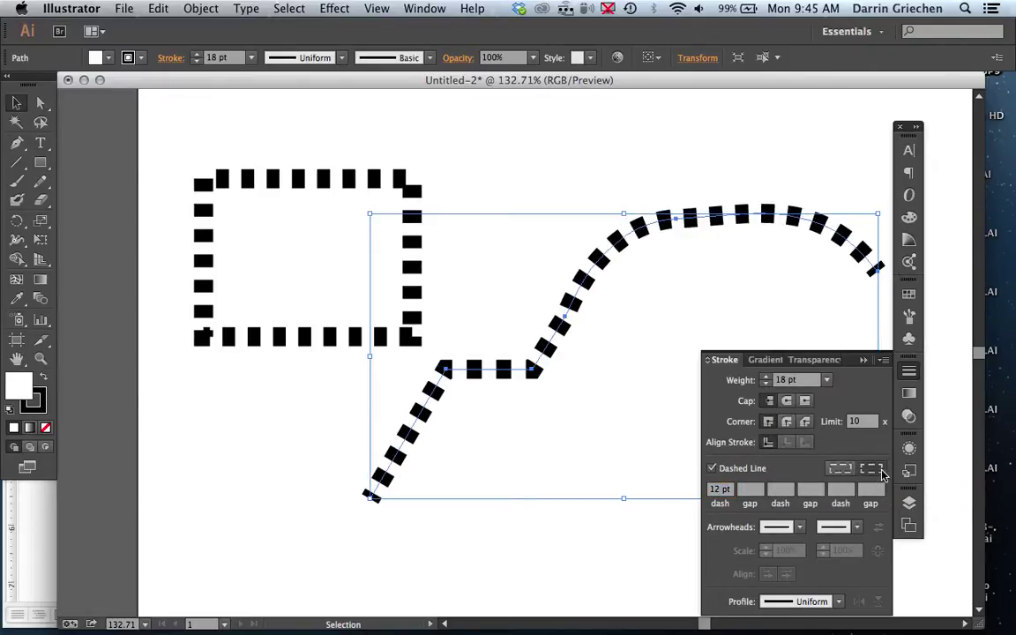
left_click(845, 472)
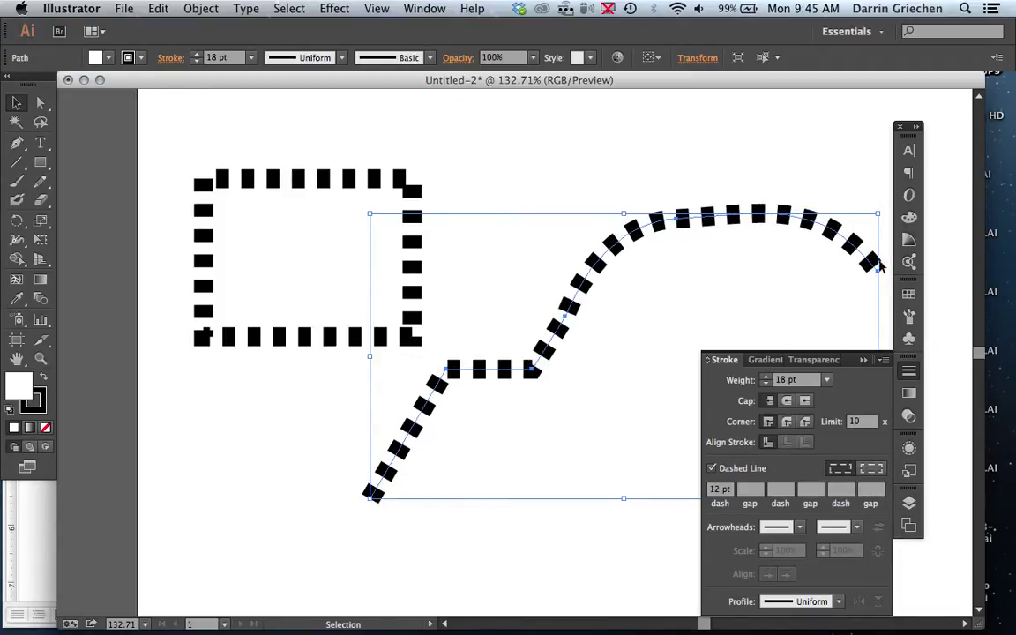
left_click(873, 468)
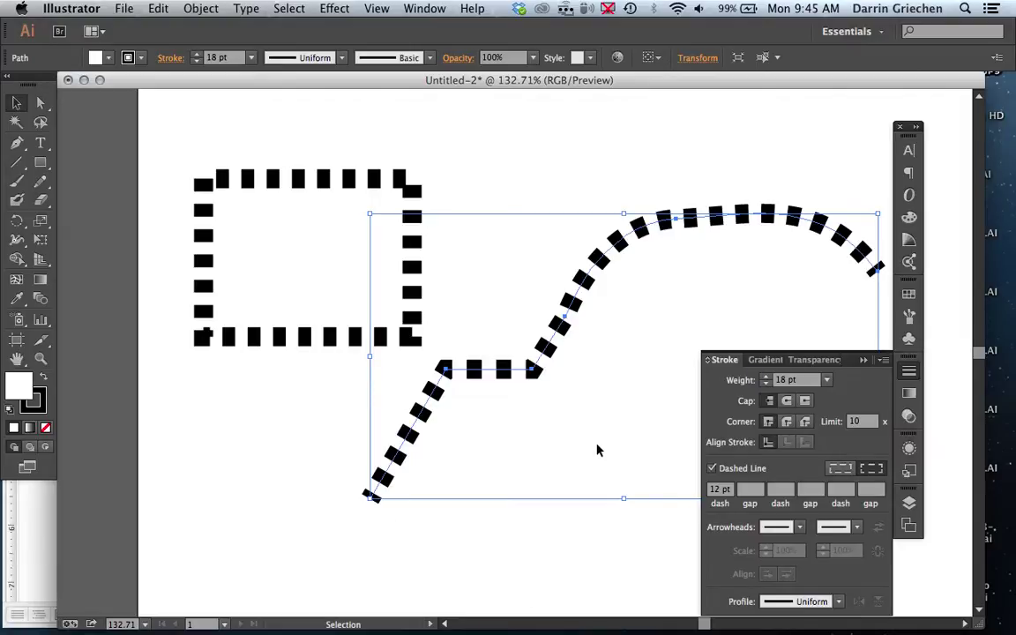
Put an Arrow 11 arrowhead on the curve's lower start.
left_click(798, 529)
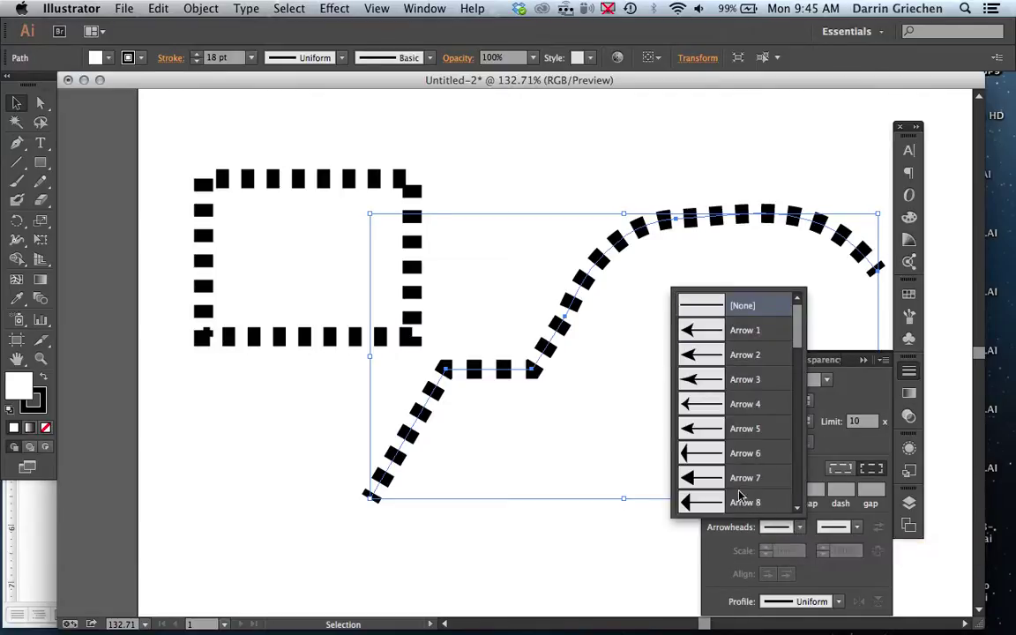
scroll(748, 412, "down", 10)
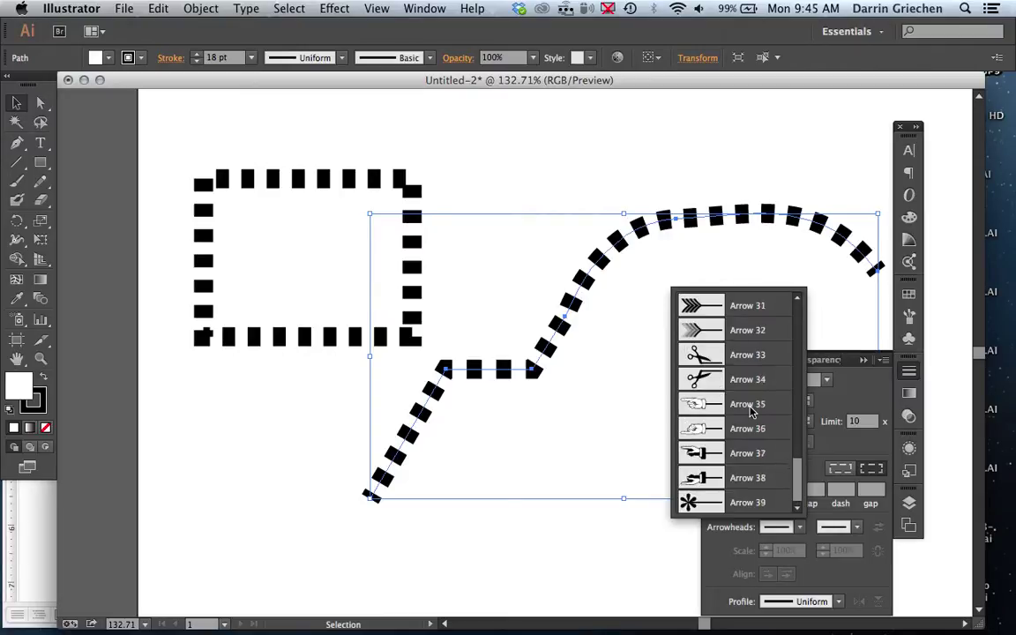
scroll(750, 412, "up", 5)
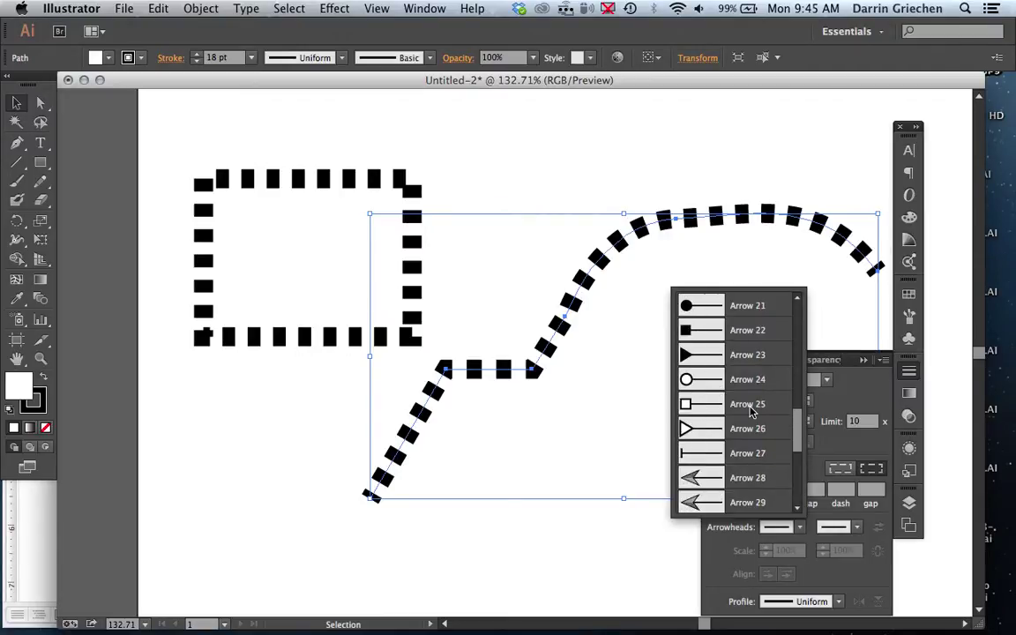
scroll(750, 412, "up", 5)
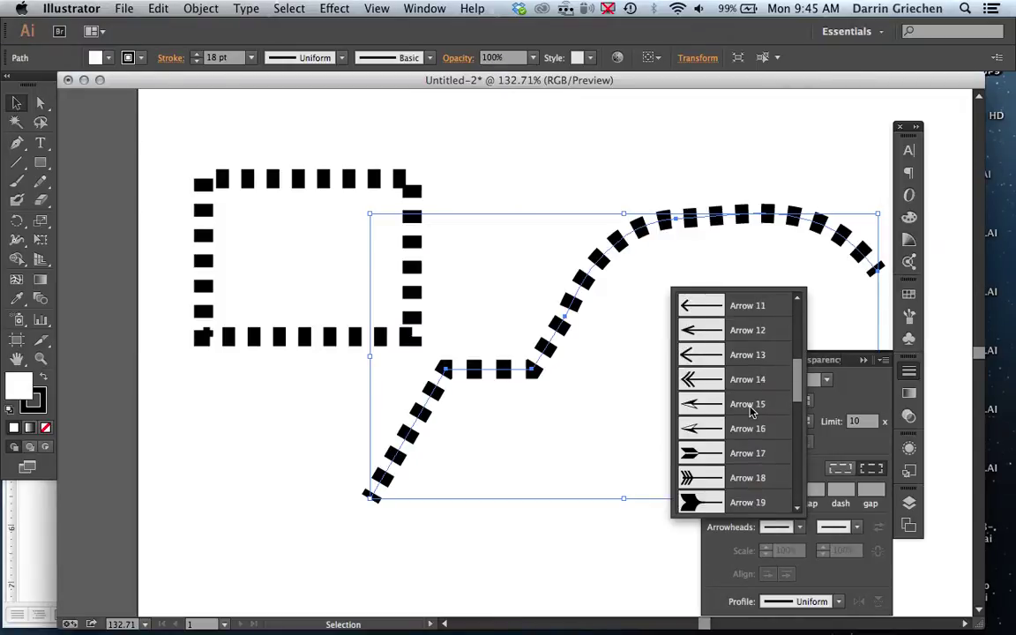
left_click(697, 311)
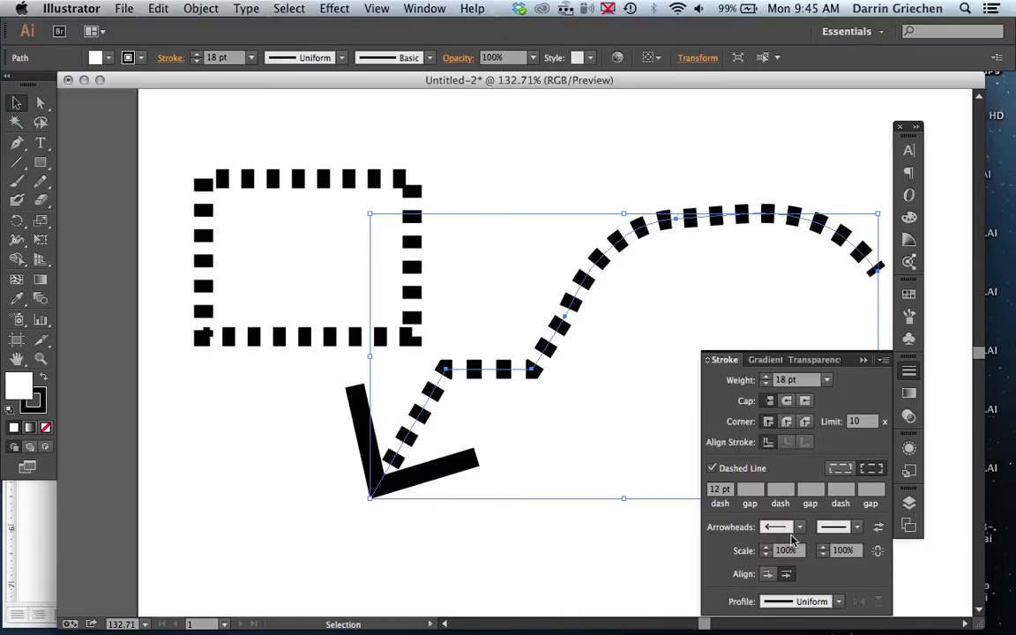
left_click(878, 529)
left_click(878, 530)
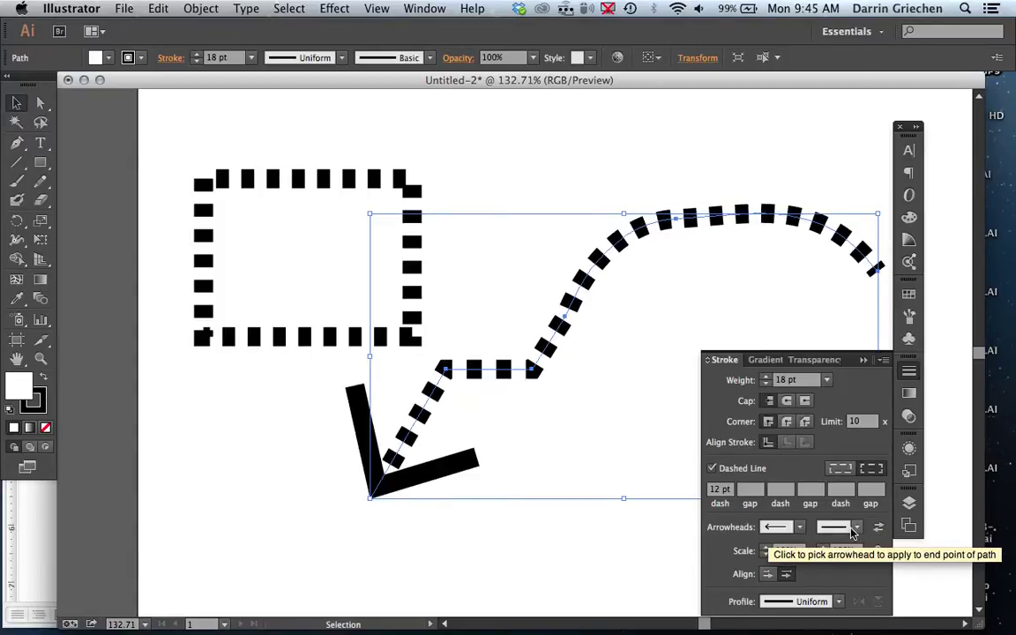
Cap the curve's right end with Arrow 4 at 50% scale and collapse the Stroke panel.
left_click(854, 527)
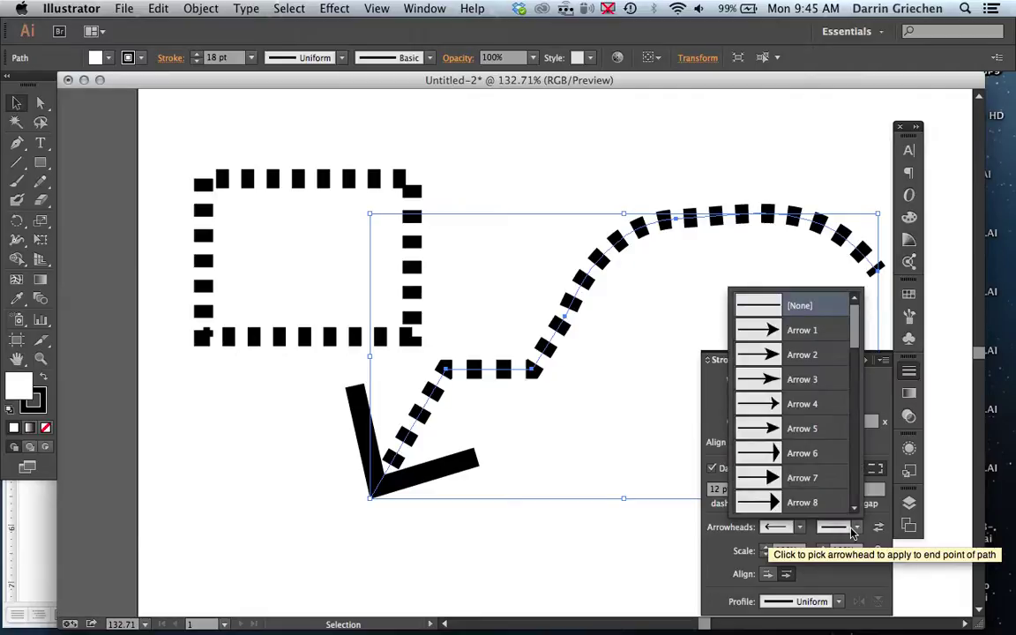
left_click(774, 404)
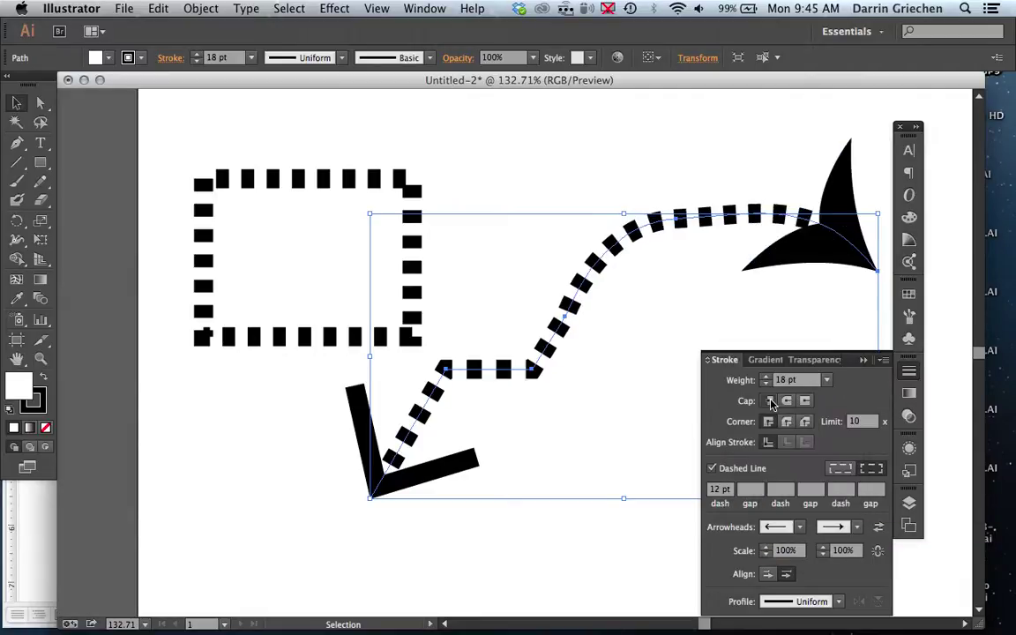
left_click(849, 552)
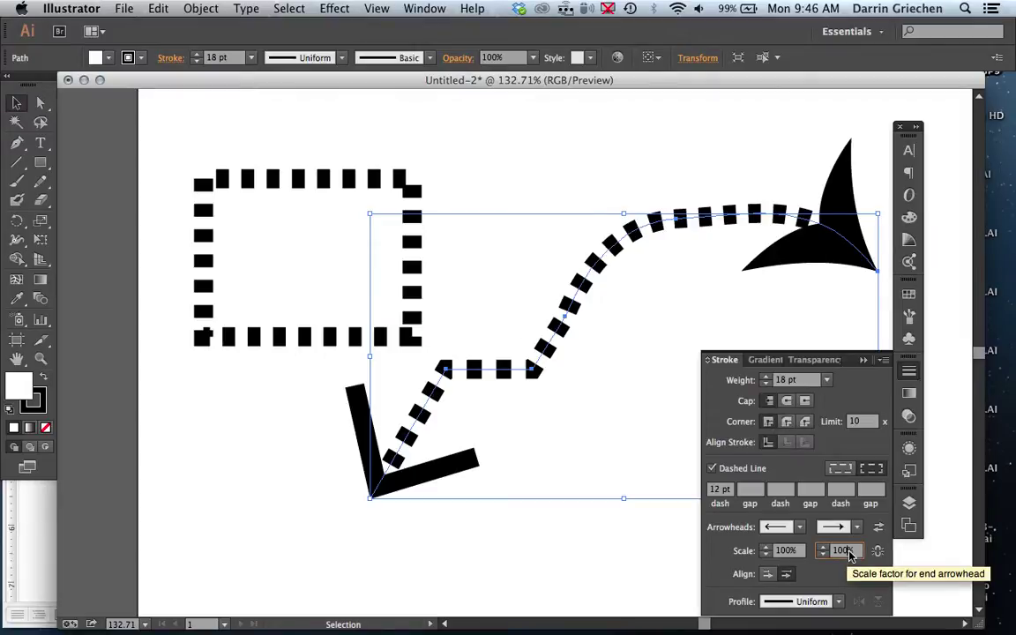
key("BackSpace")
type("50")
key("Tab")
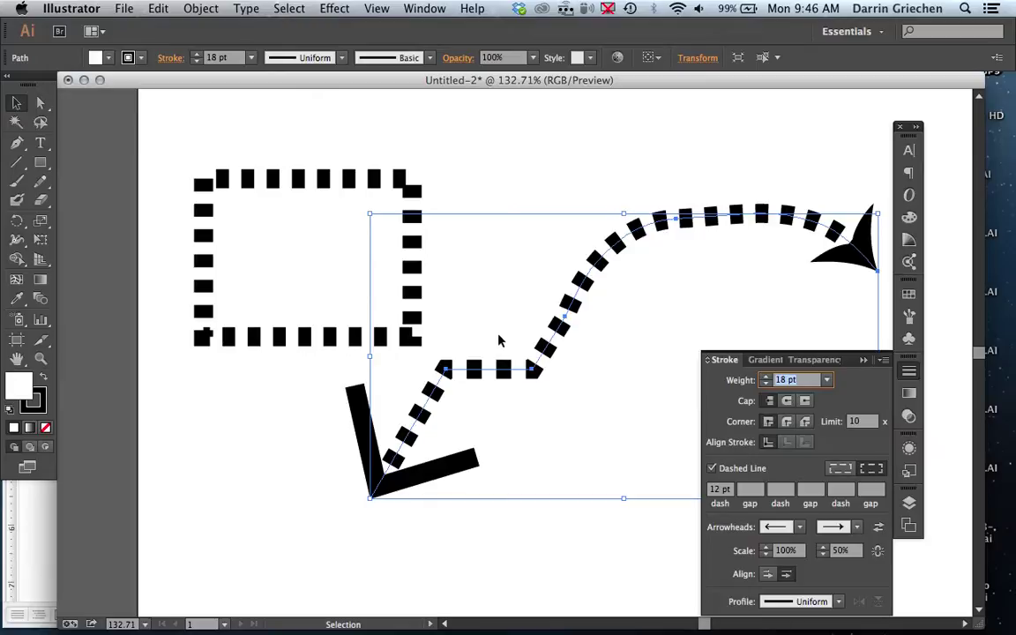
left_click(863, 362)
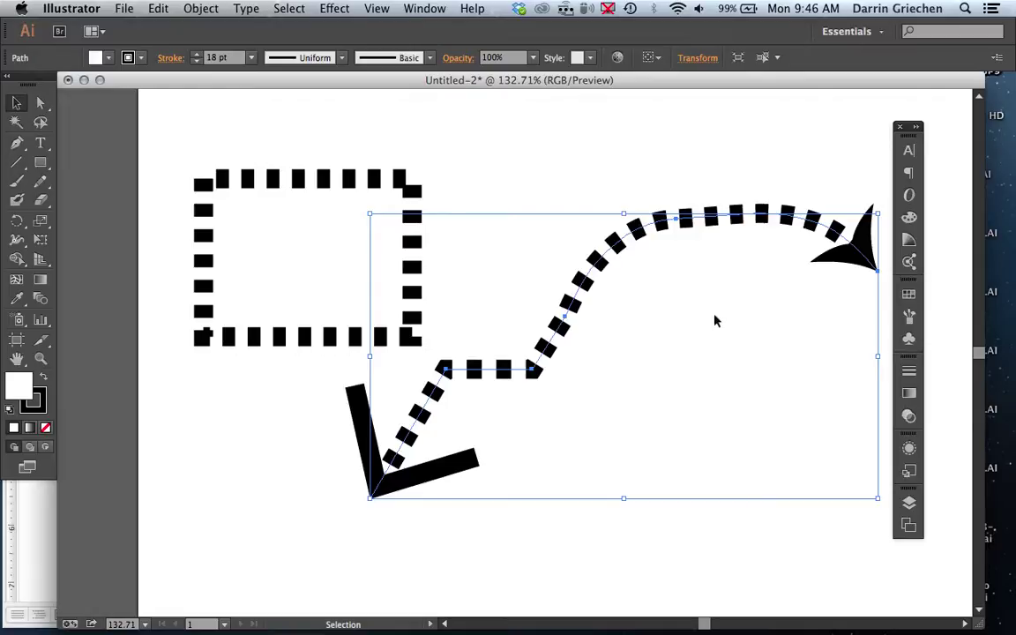
Deselect, draw a 142 × 80 px dashed rectangle at lower right, and toggle fill/stroke focus.
left_click(281, 374)
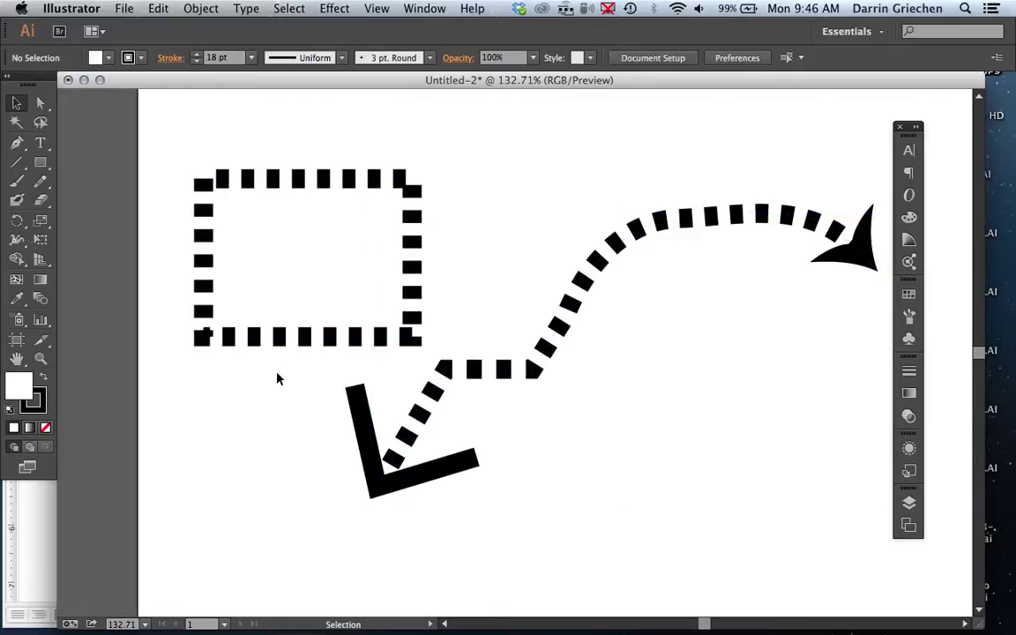
left_click(40, 163)
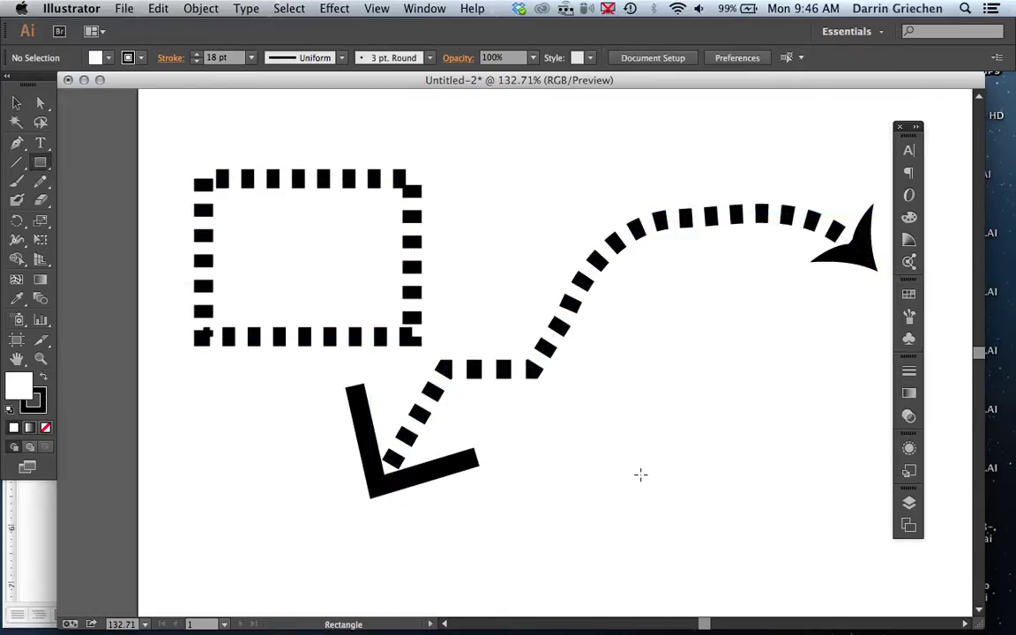
left_click_drag(641, 476, 792, 559)
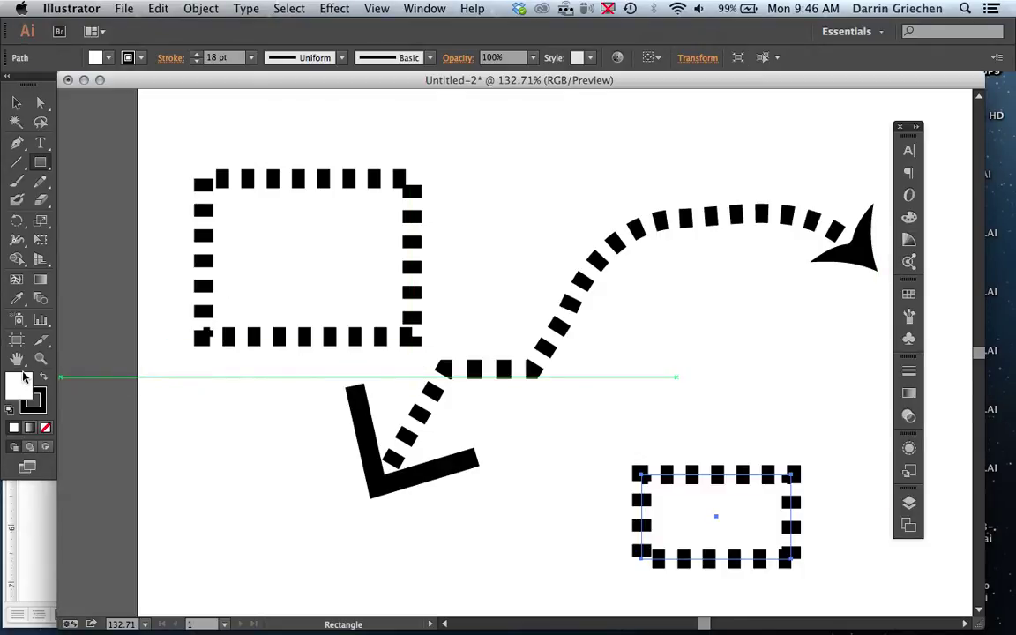
key("x")
left_click(48, 402)
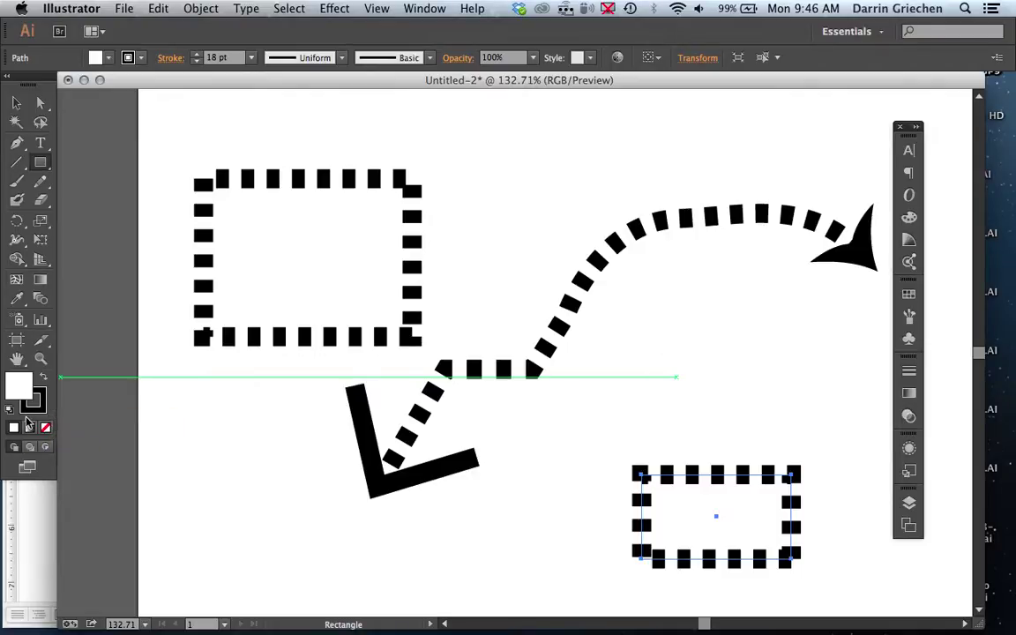
Swap fill and stroke so the lower-right rectangle fills black, and set its stroke to None.
left_click(45, 379)
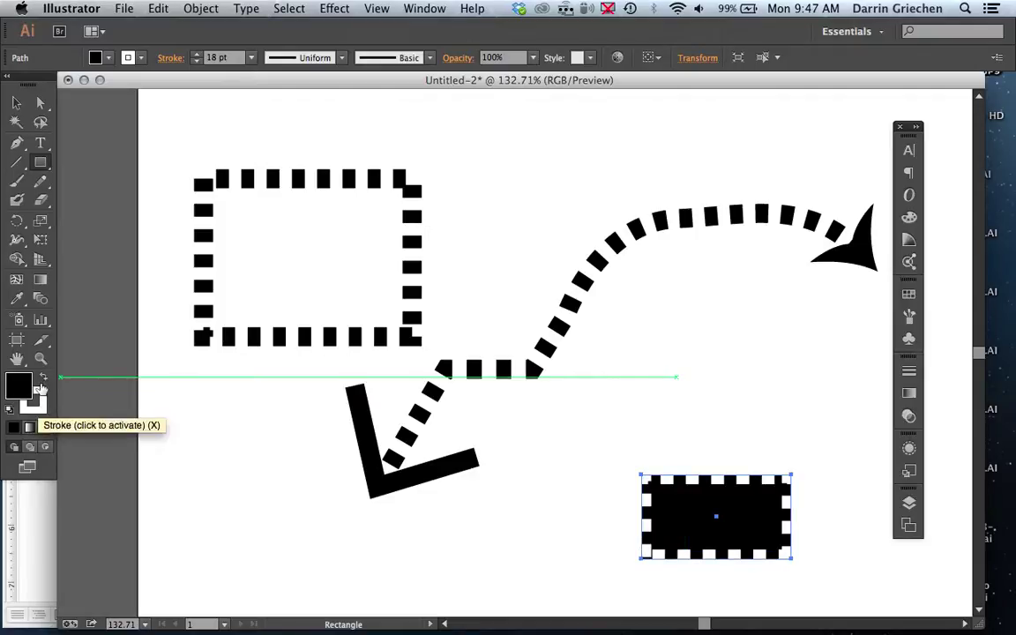
left_click(45, 380)
left_click(45, 379)
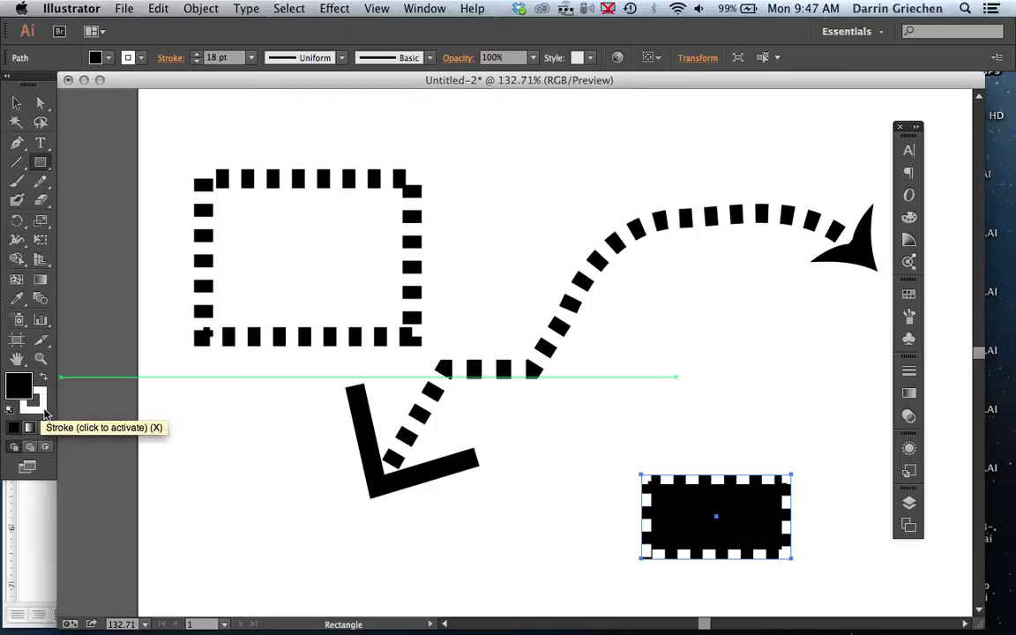
left_click(44, 404)
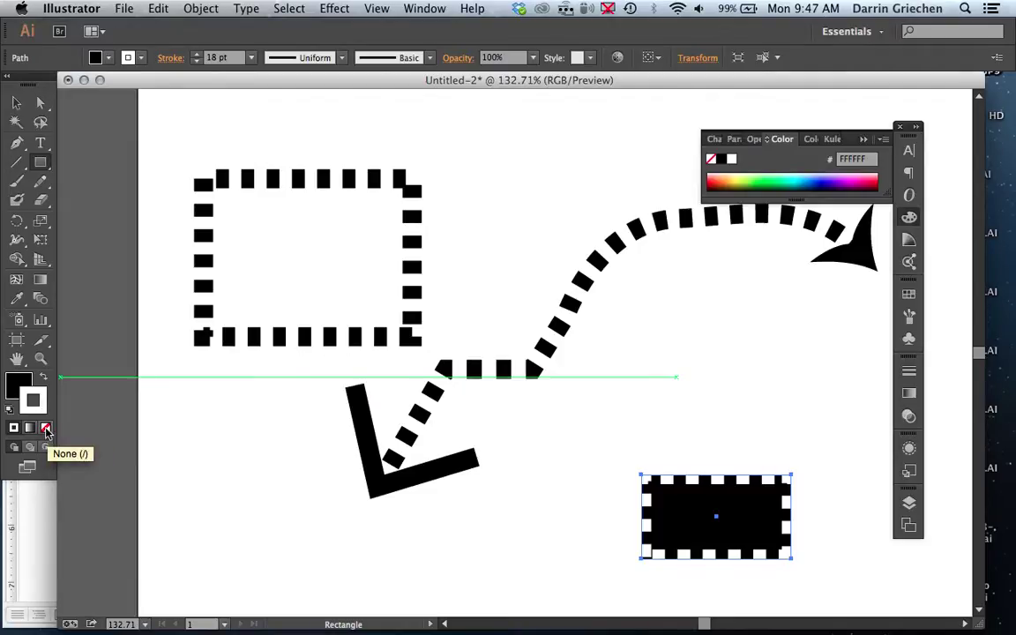
left_click(46, 431)
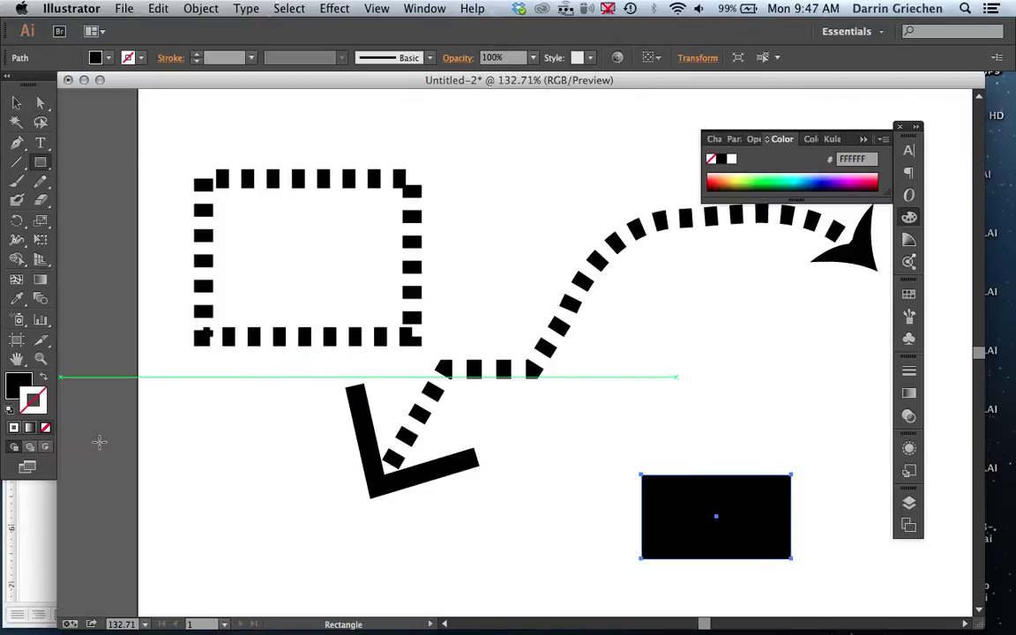
left_click(13, 388)
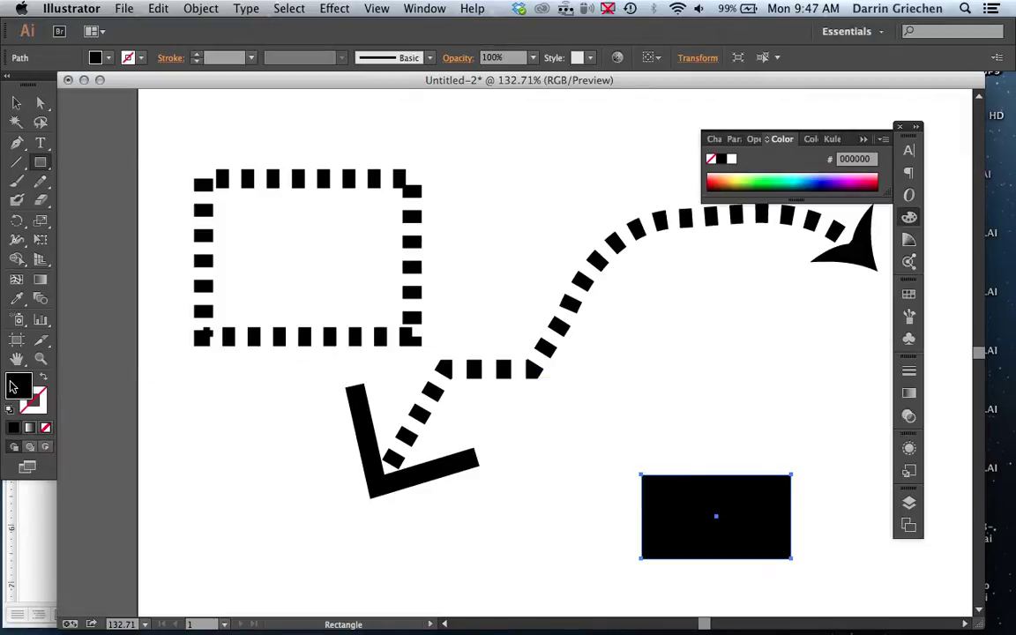
left_click(910, 417)
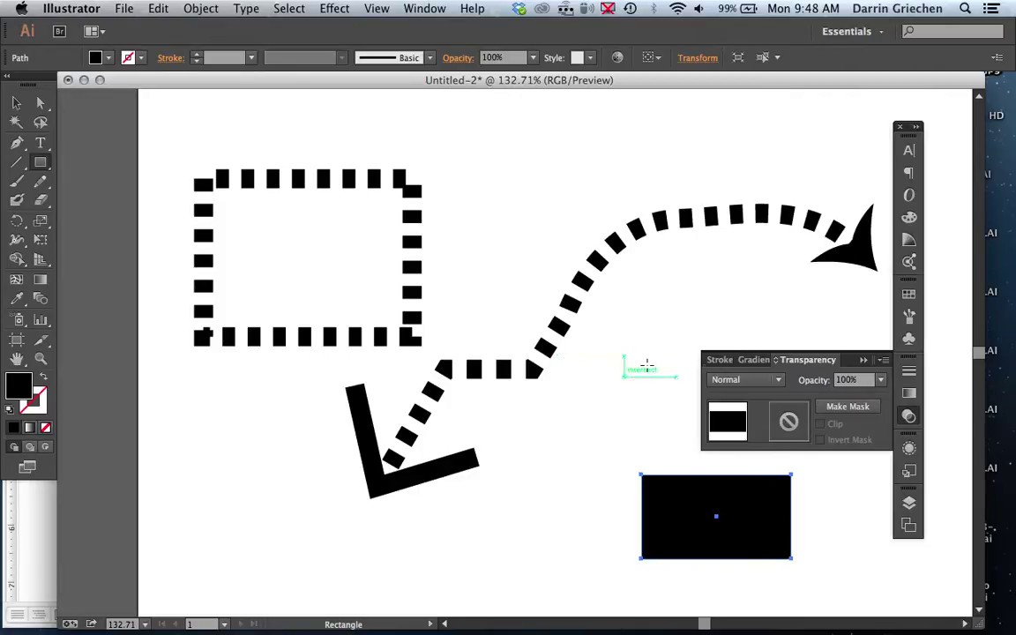
Set the small rectangle's opacity to 50%, leaving the blend mode on Normal.
left_click(880, 379)
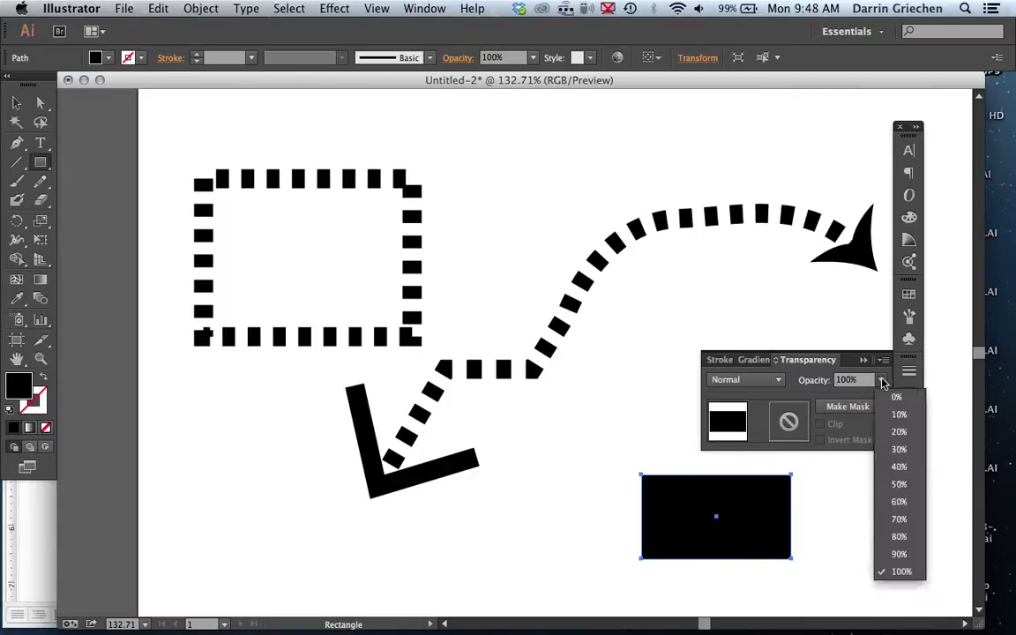
left_click(899, 484)
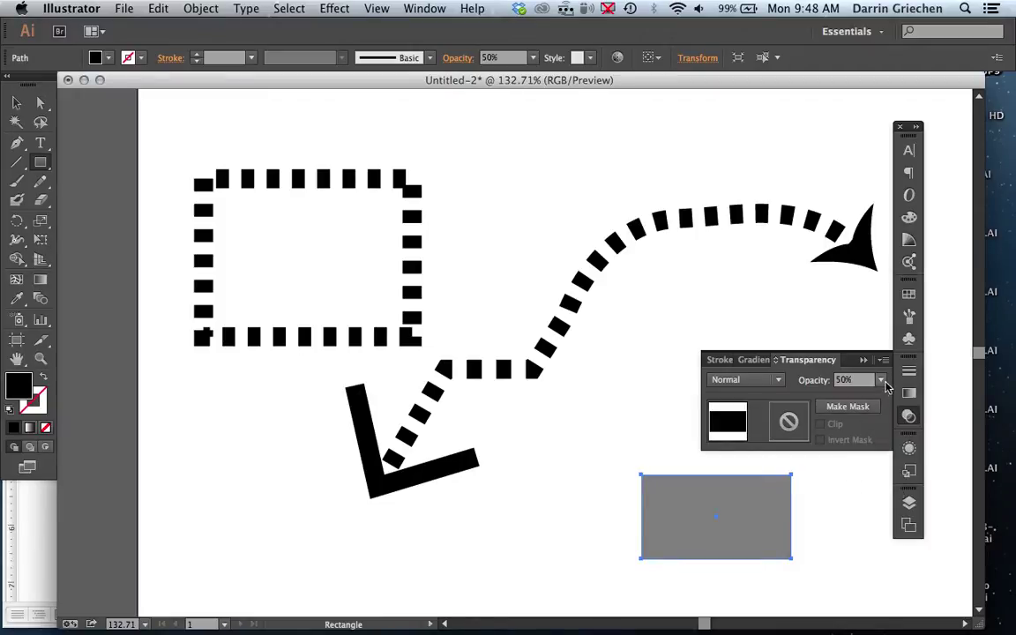
left_click(779, 380)
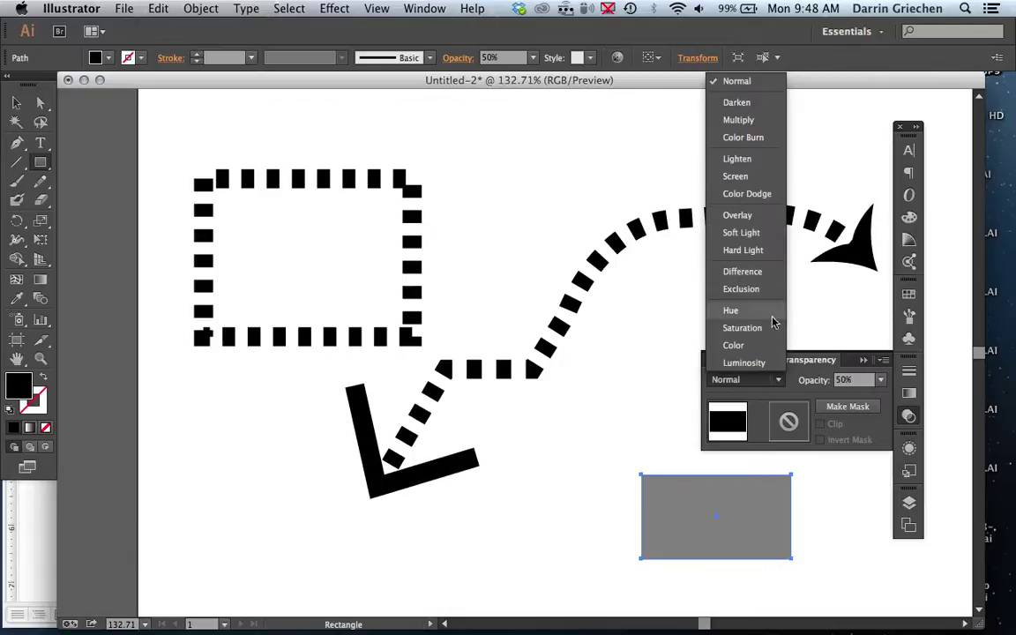
left_click(797, 394)
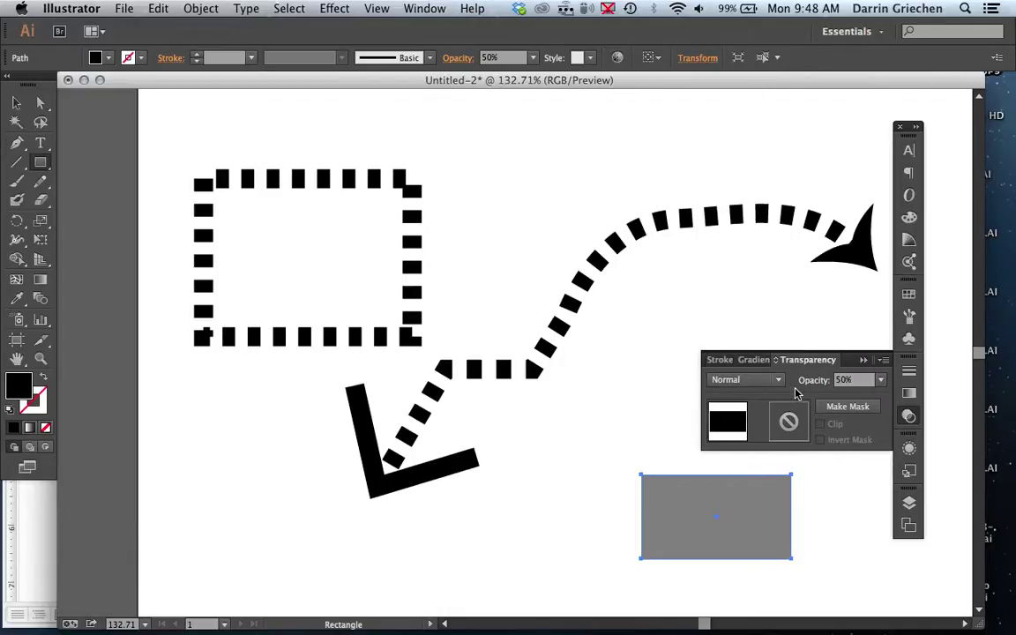
left_click(17, 103)
Drag the grey rectangle onto the arrow's horizontal dashes and expand its Appearance panel.
left_click_drag(677, 557, 539, 394)
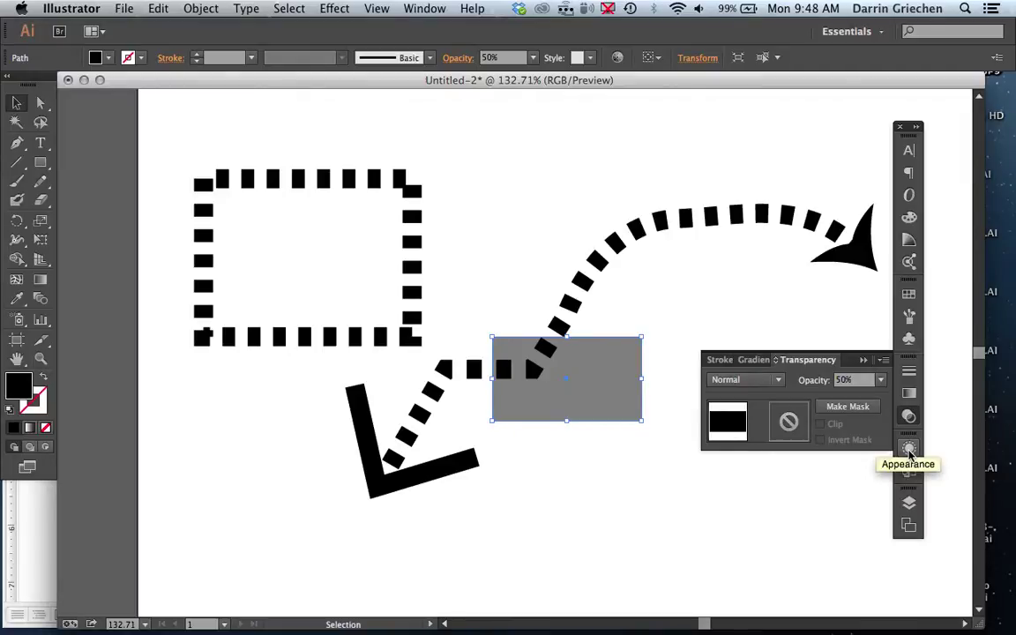
left_click(910, 450)
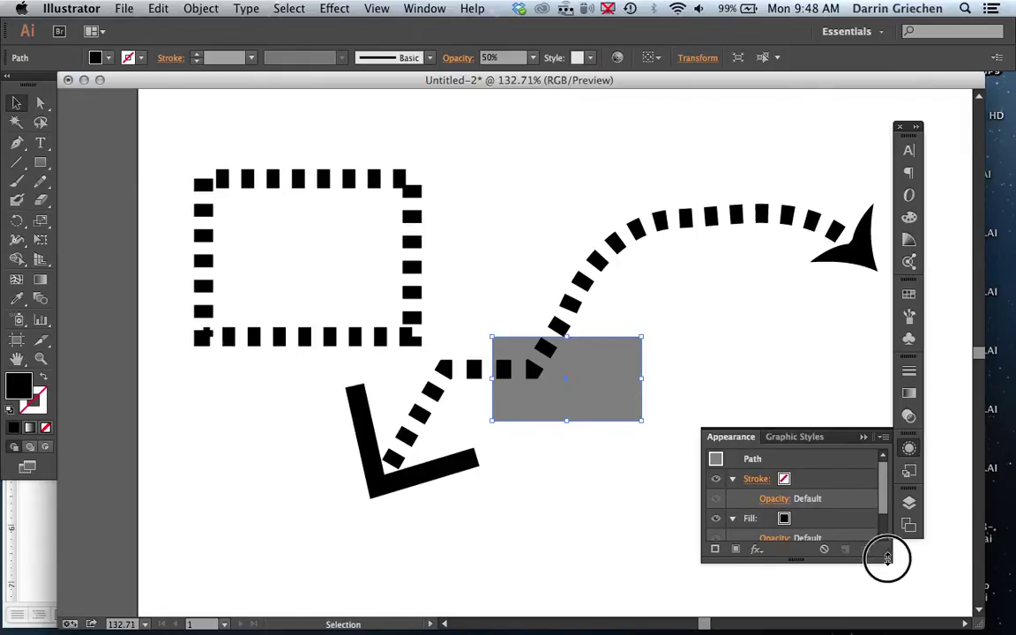
left_click_drag(887, 553, 888, 611)
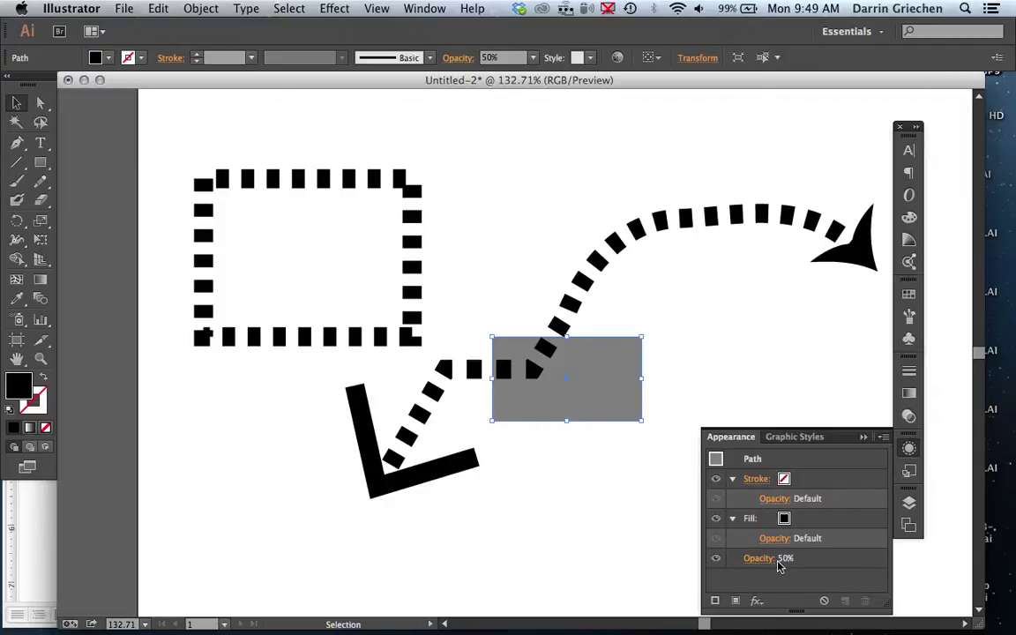
Compare the arrow's and rectangle's appearance, then check the Graphic Styles panel.
left_click(615, 245)
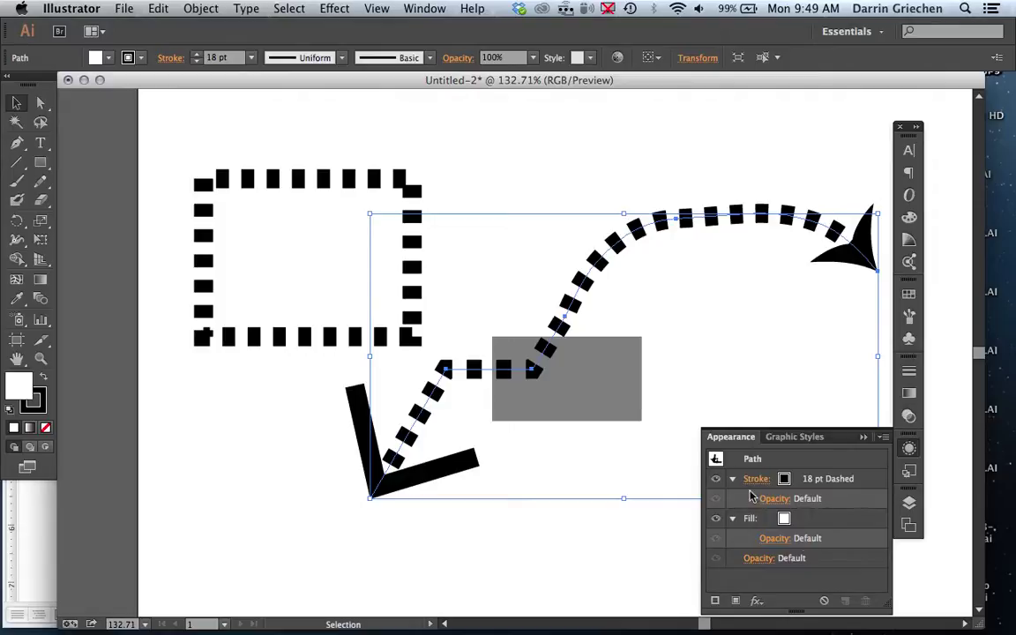
left_click(584, 409)
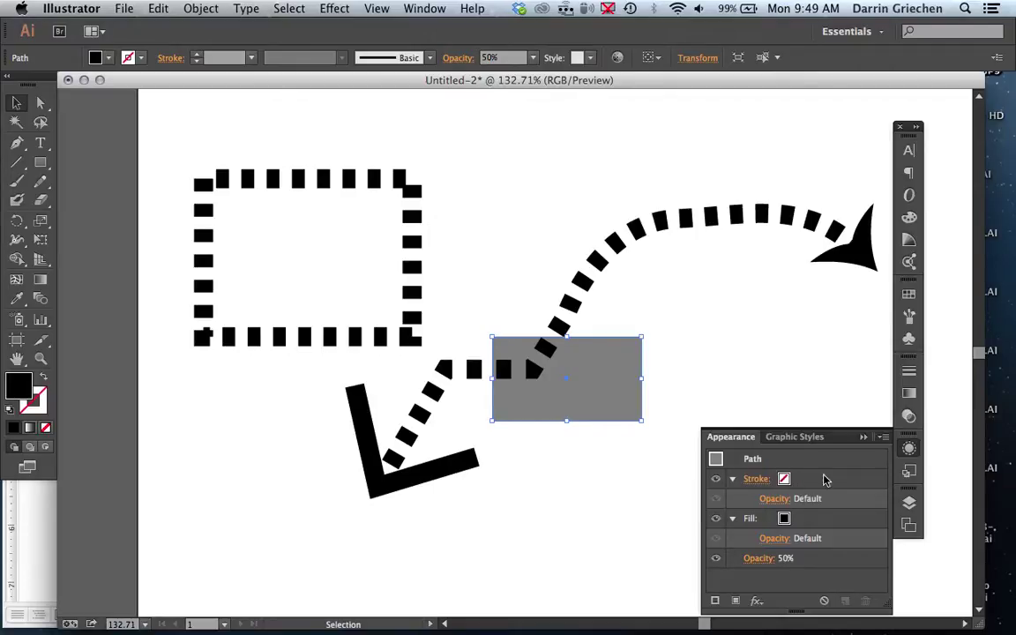
left_click(909, 449)
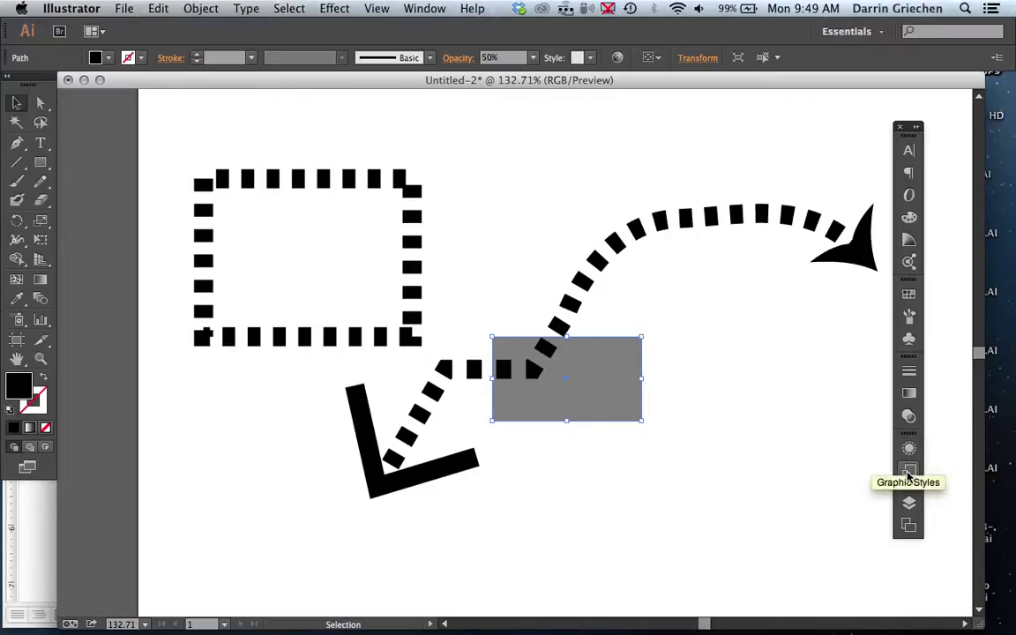
left_click(910, 474)
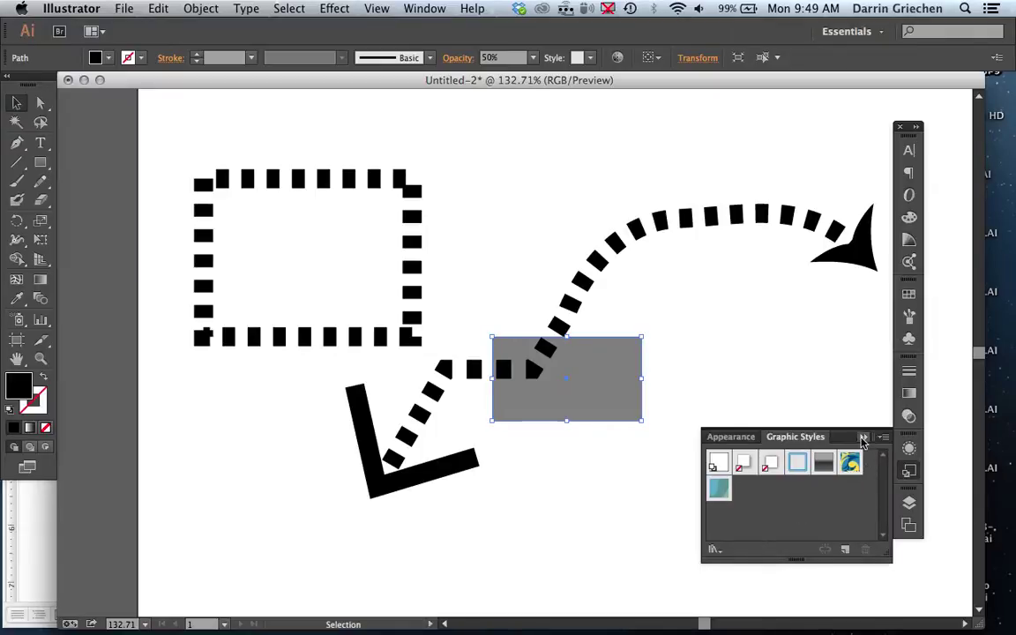
left_click(864, 438)
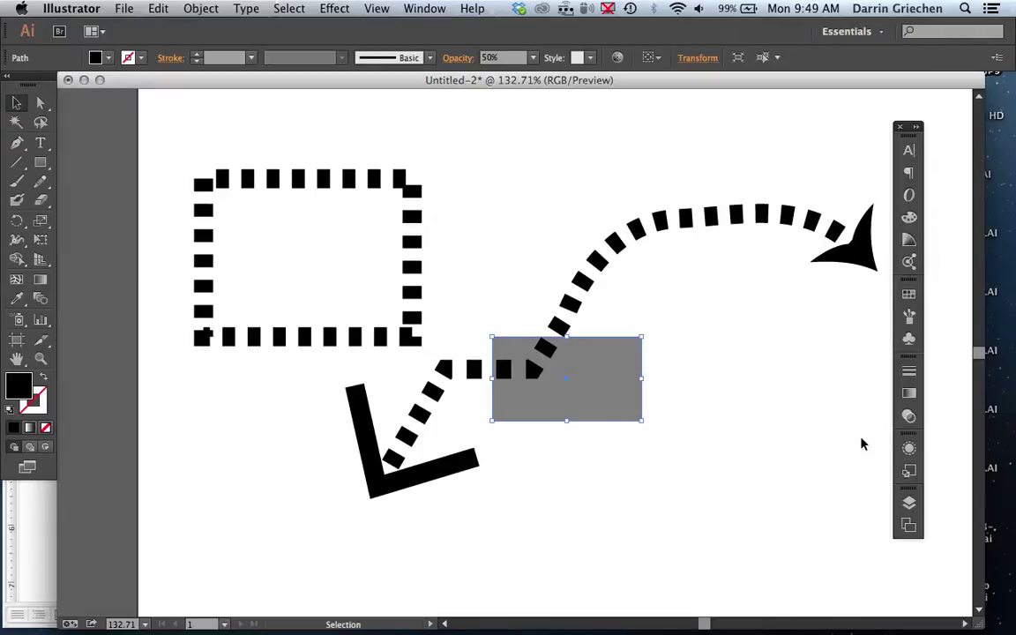
left_click(914, 502)
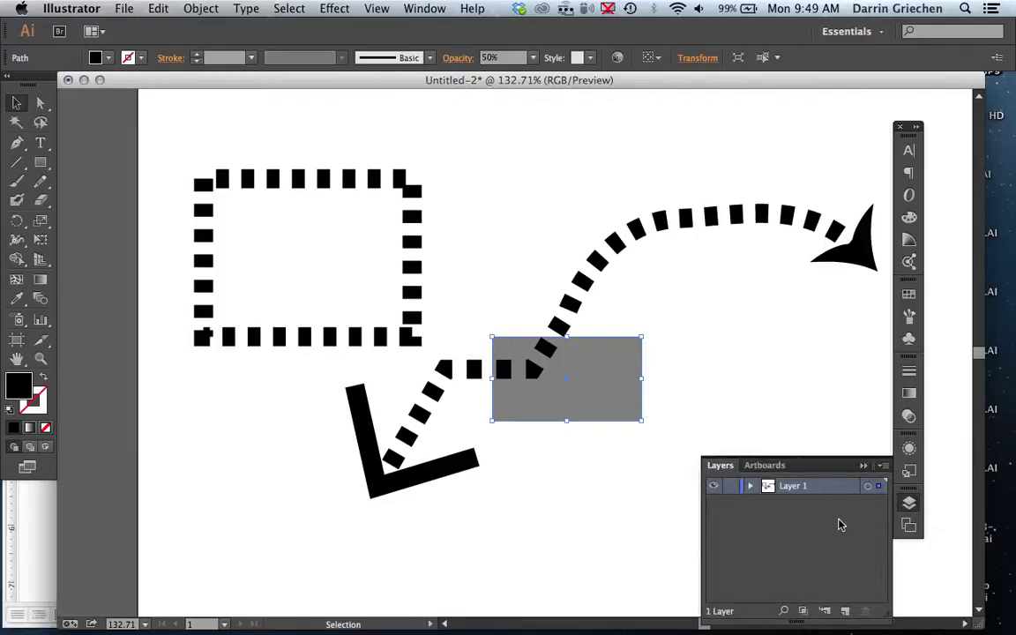
Float the Layers panel over the canvas and stretch it taller.
left_click_drag(817, 465, 698, 162)
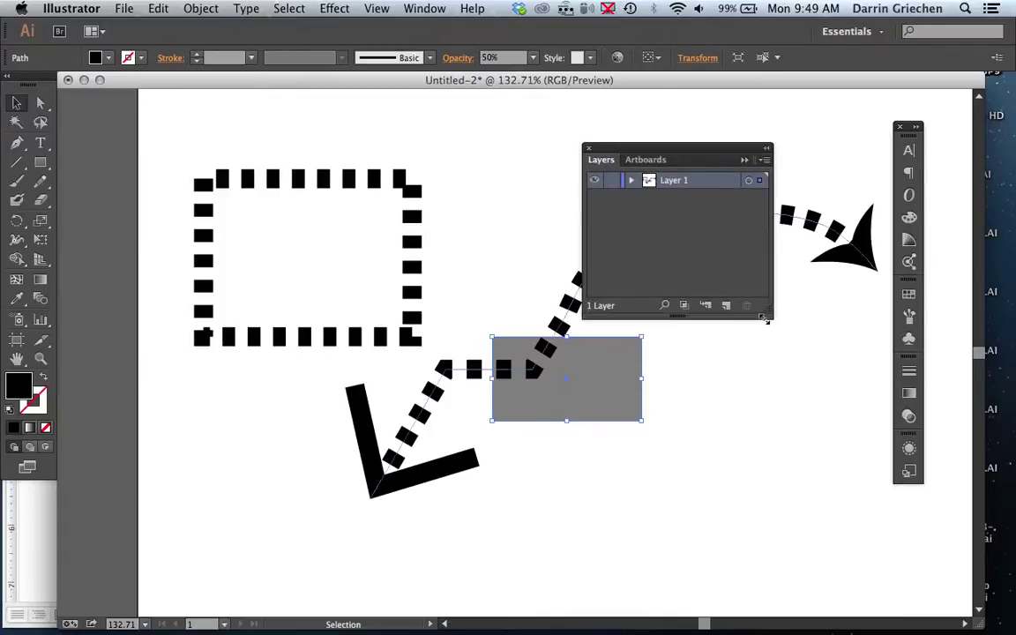
left_click_drag(767, 321, 757, 545)
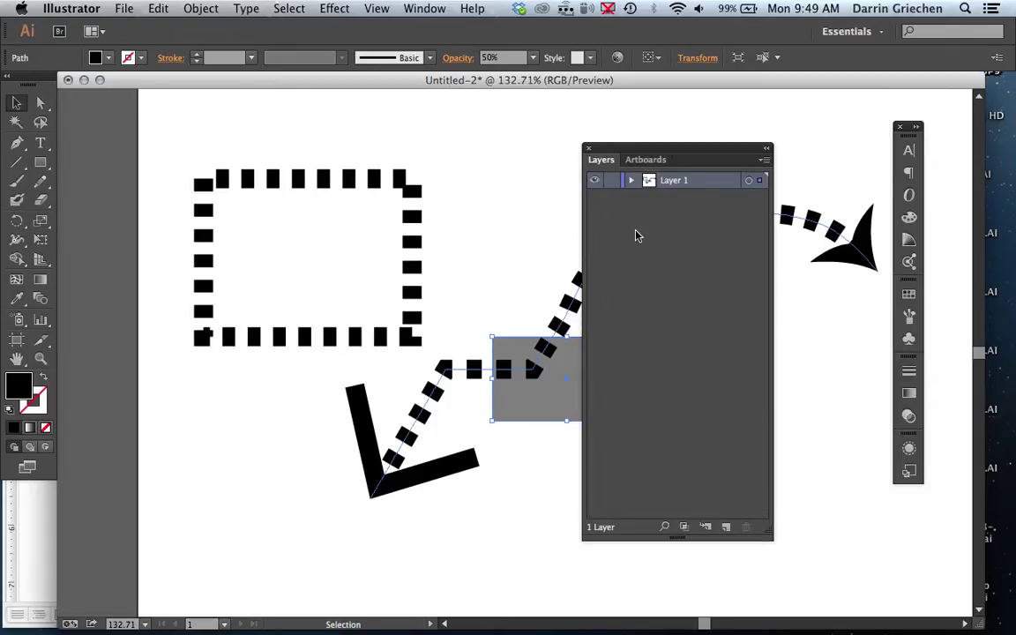
Expand Layer 1, highlight its three <Path> rows and target the third one, the dashed arrow.
left_click(632, 181)
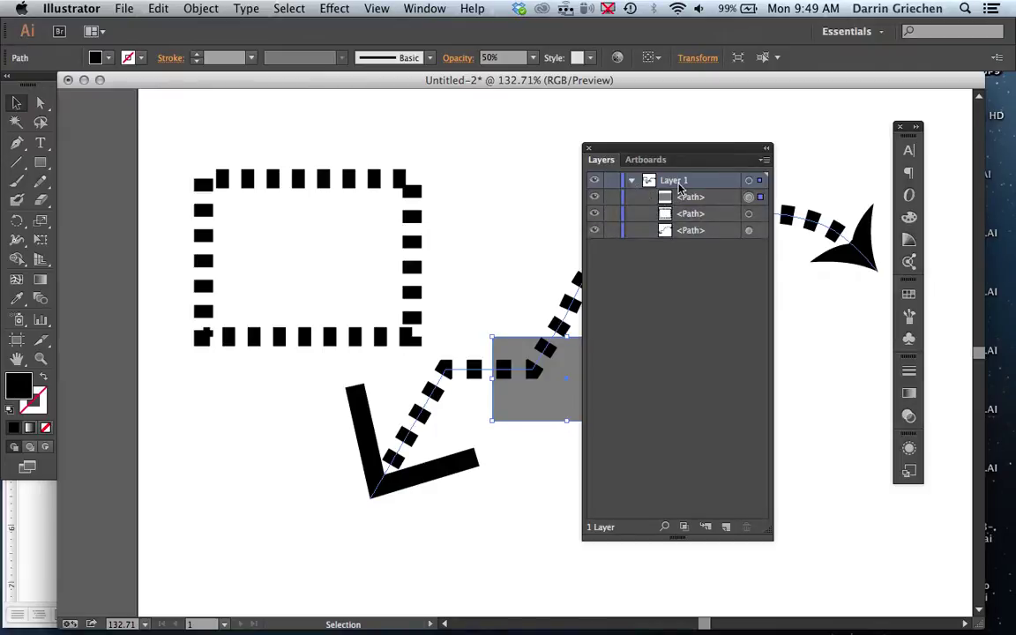
left_click(632, 182)
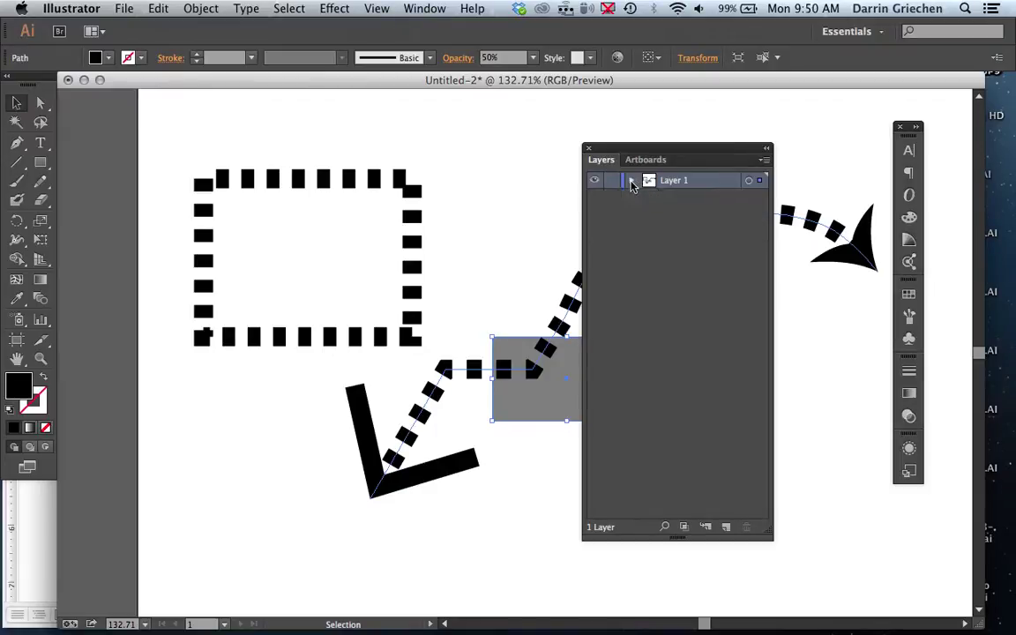
left_click(631, 182)
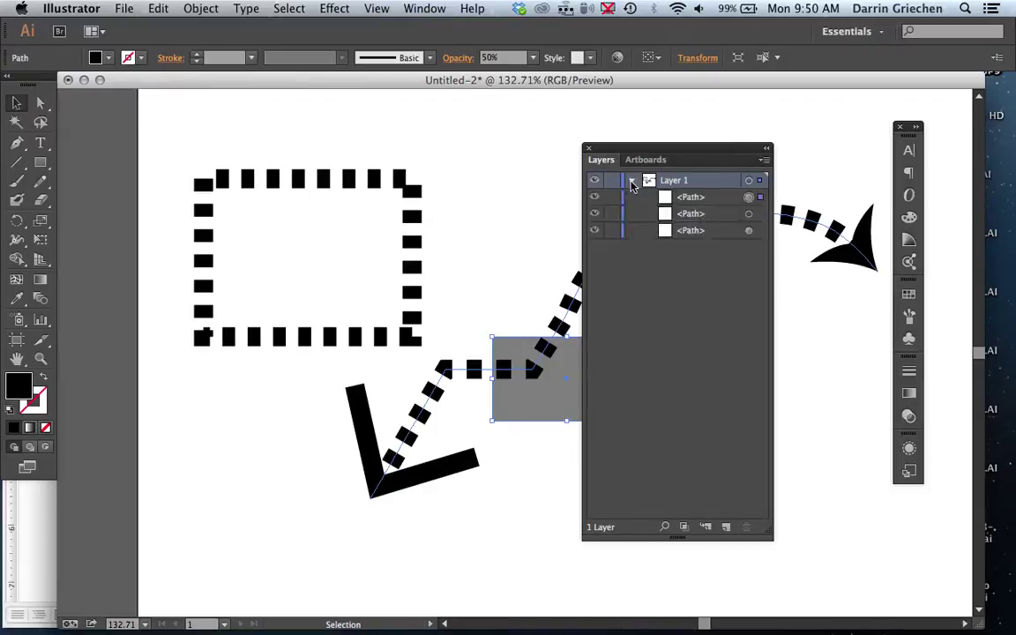
left_click(710, 199)
left_click(718, 217)
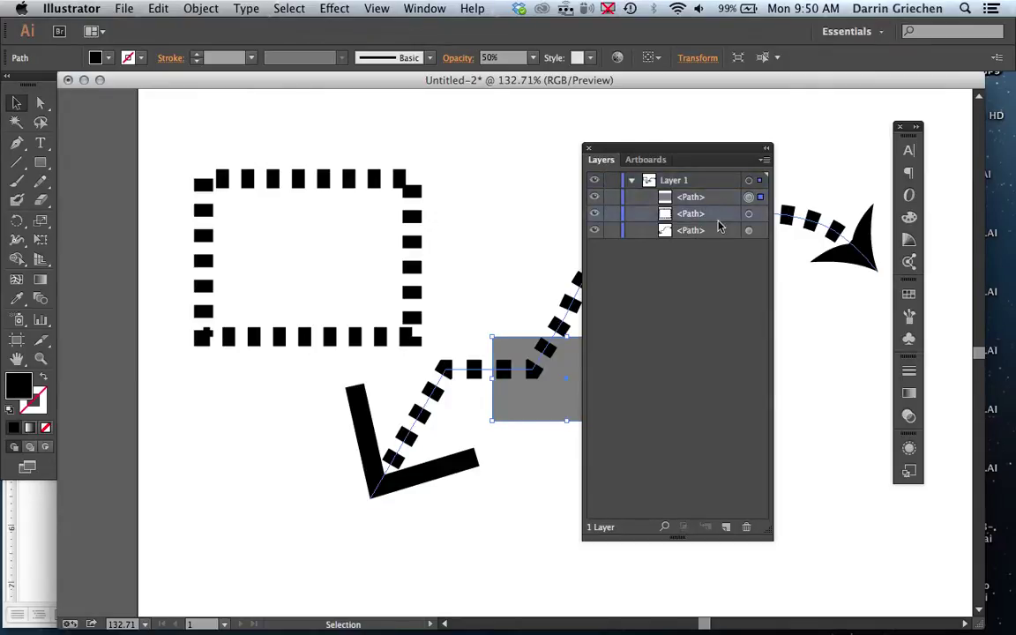
left_click(718, 231)
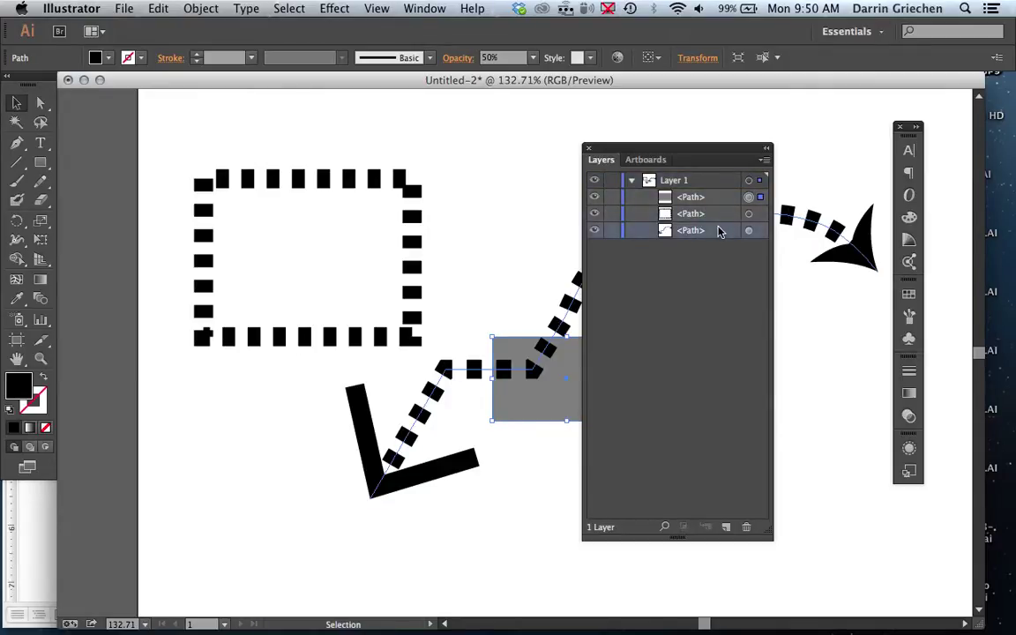
left_click(760, 198)
left_click(762, 231)
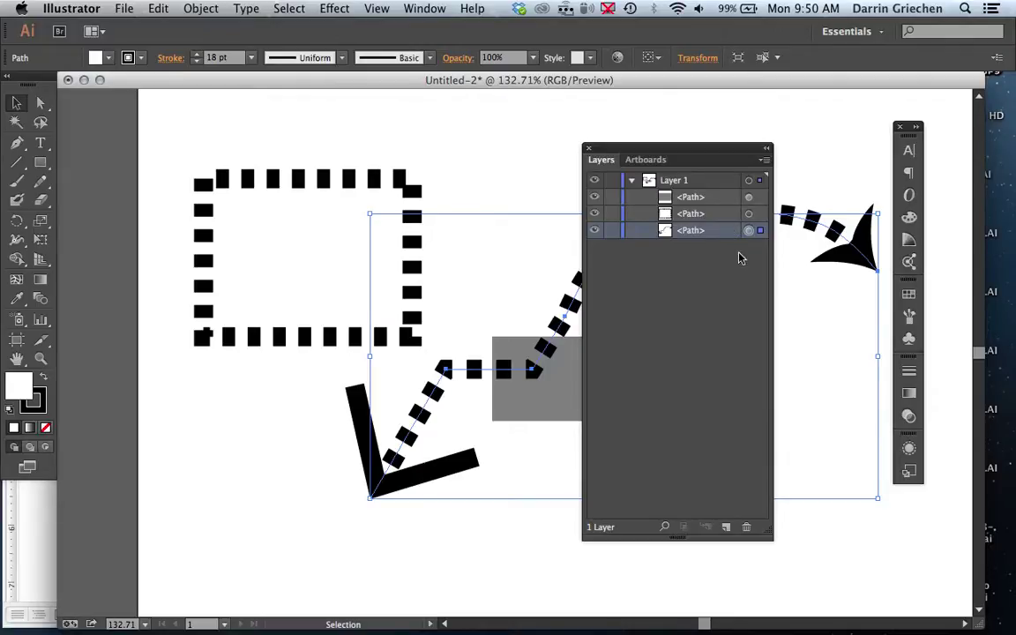
left_click(686, 177)
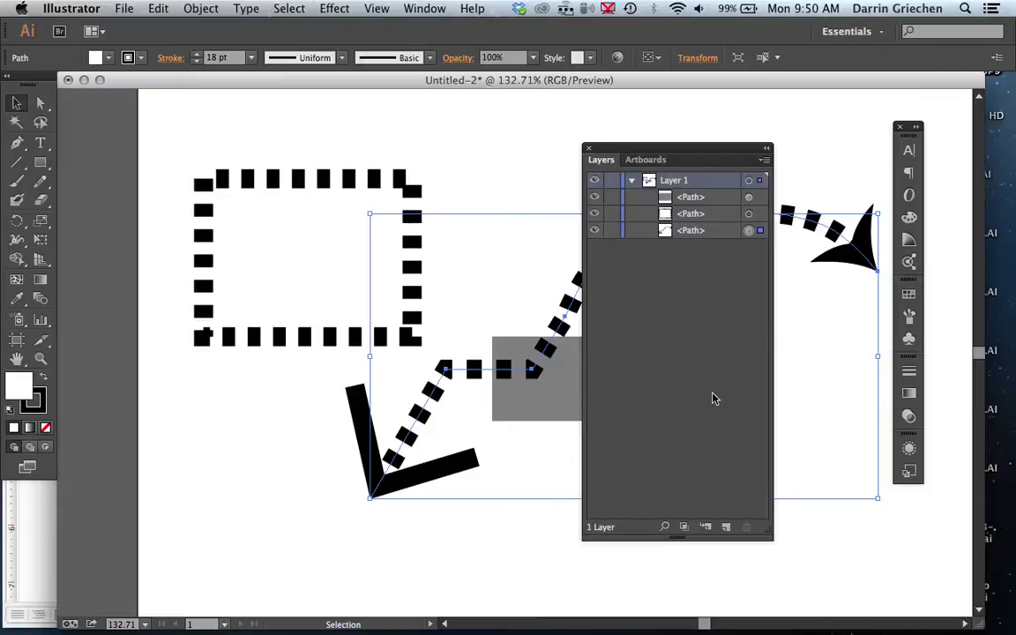
Create Layer 2 above Layer 1 and highlight it.
left_click(726, 528)
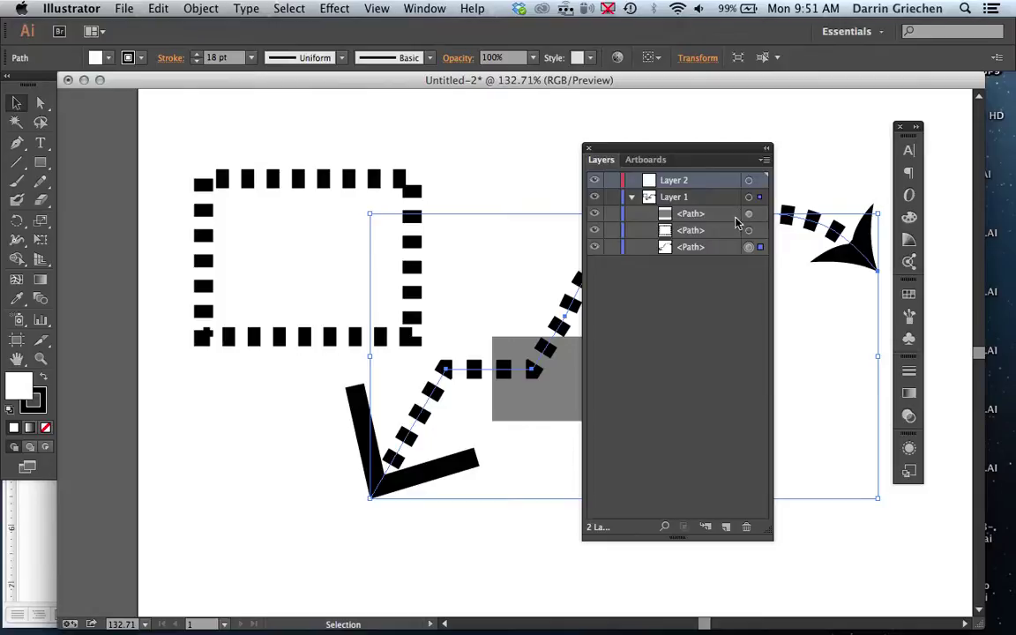
left_click(703, 251)
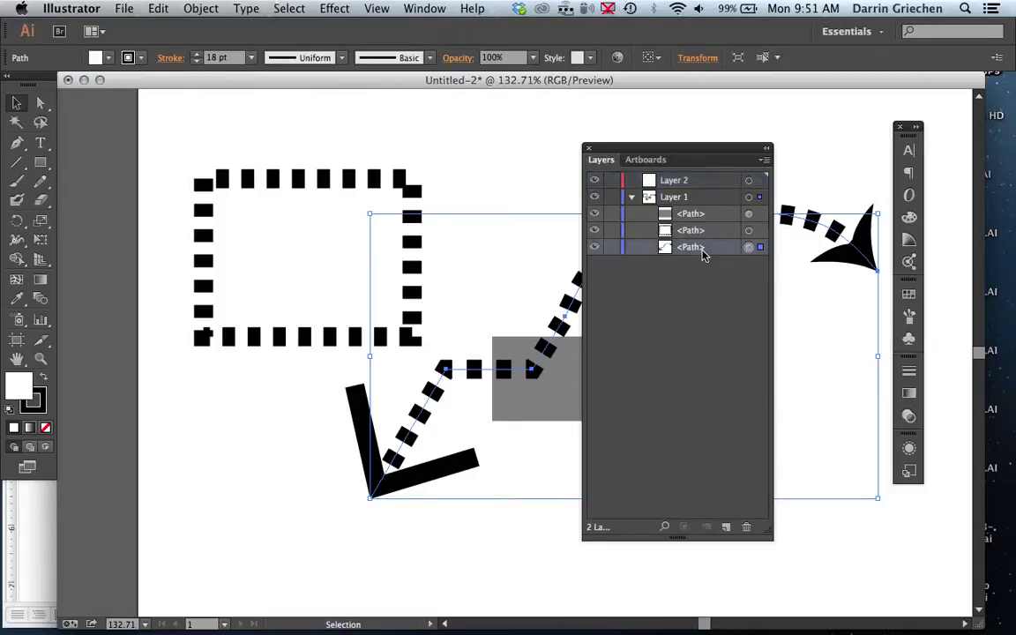
left_click(697, 181)
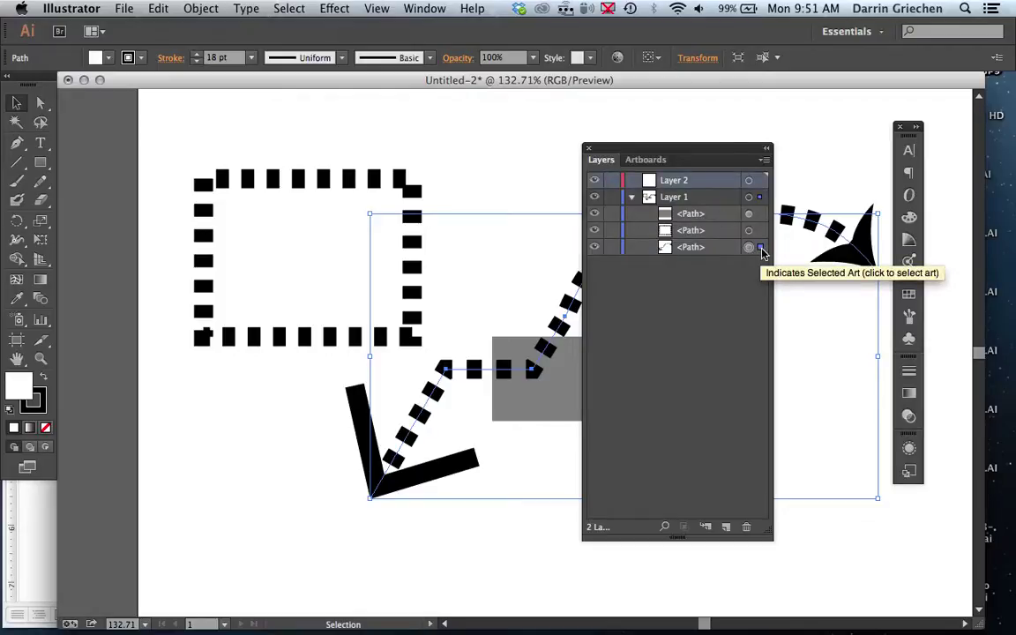
Drag the dashed arrow <Path> from Layer 1 into Layer 2, leaving the other two paths in Layer 1.
left_click_drag(764, 253, 763, 184)
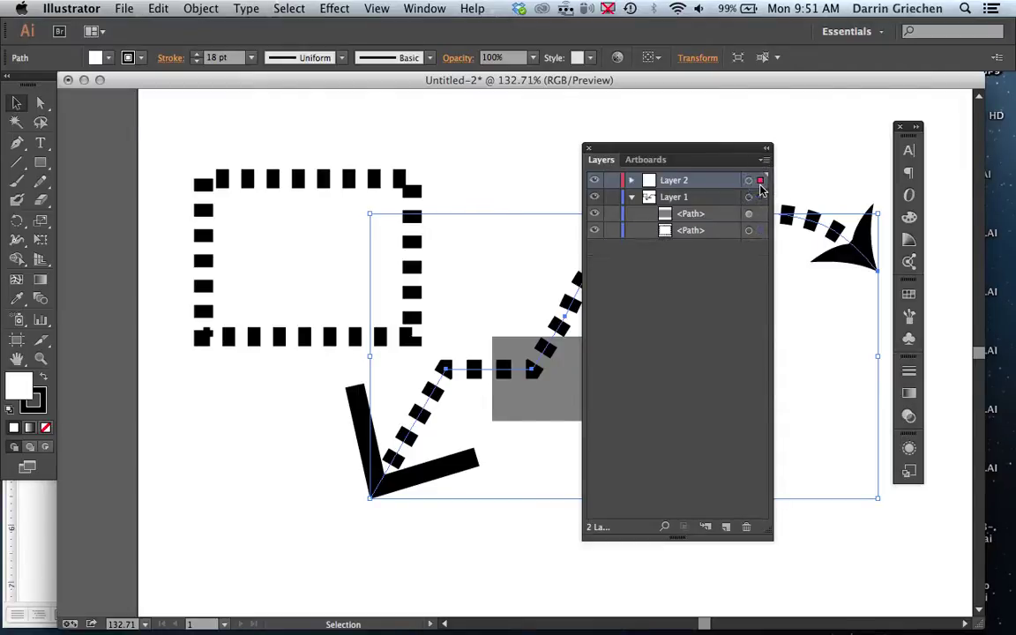
left_click(631, 182)
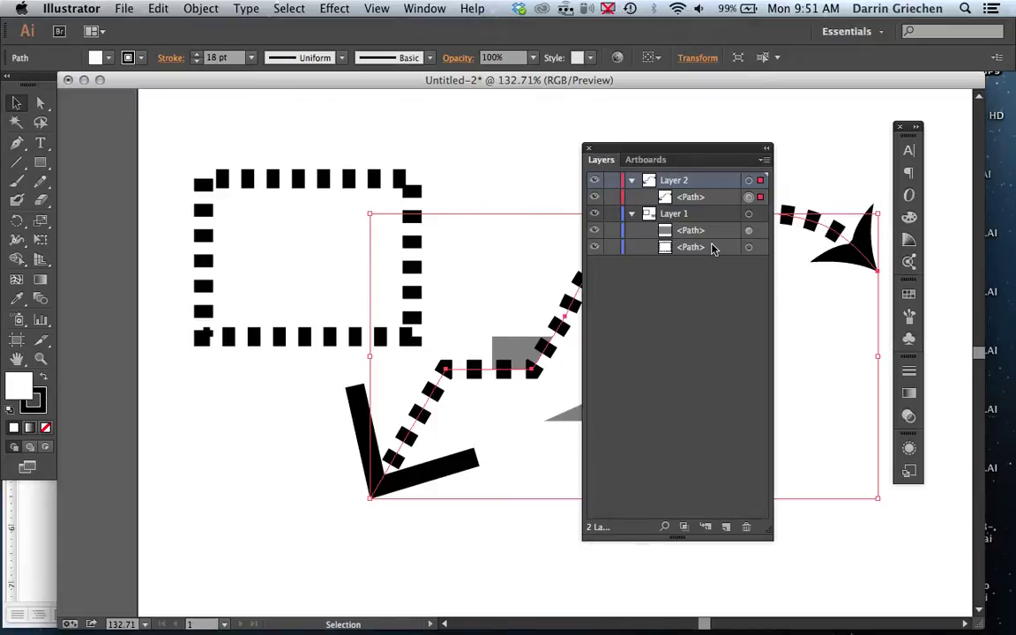
left_click(695, 233)
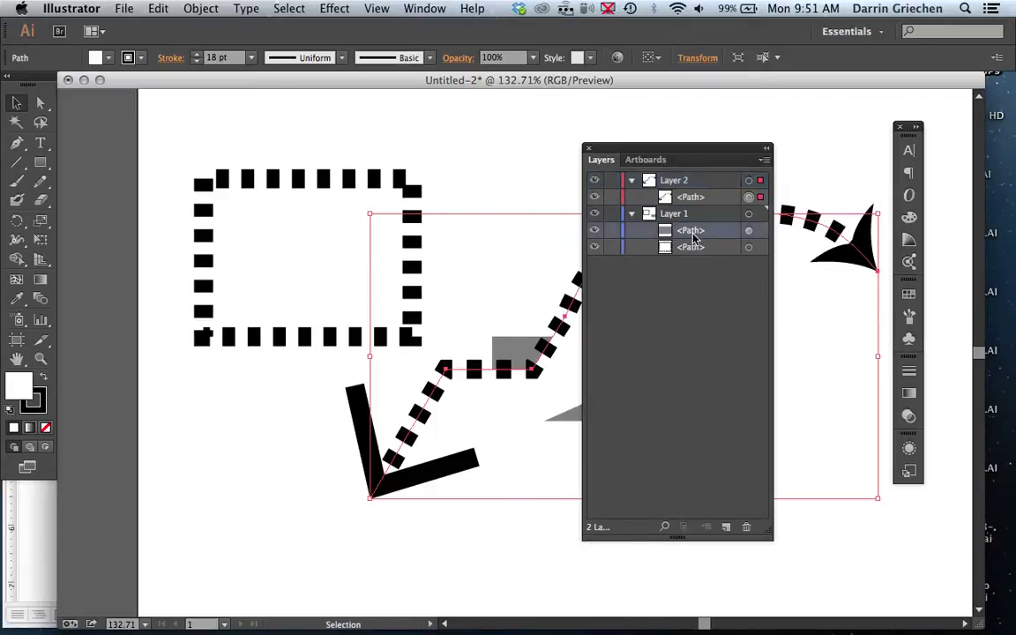
left_click(694, 248, "shift")
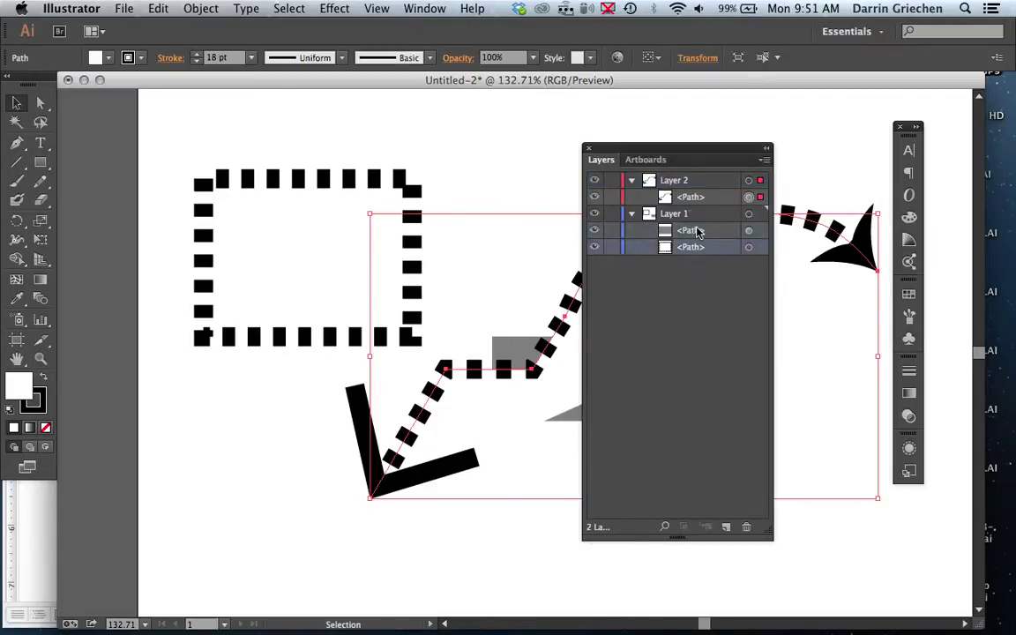
left_click(696, 231)
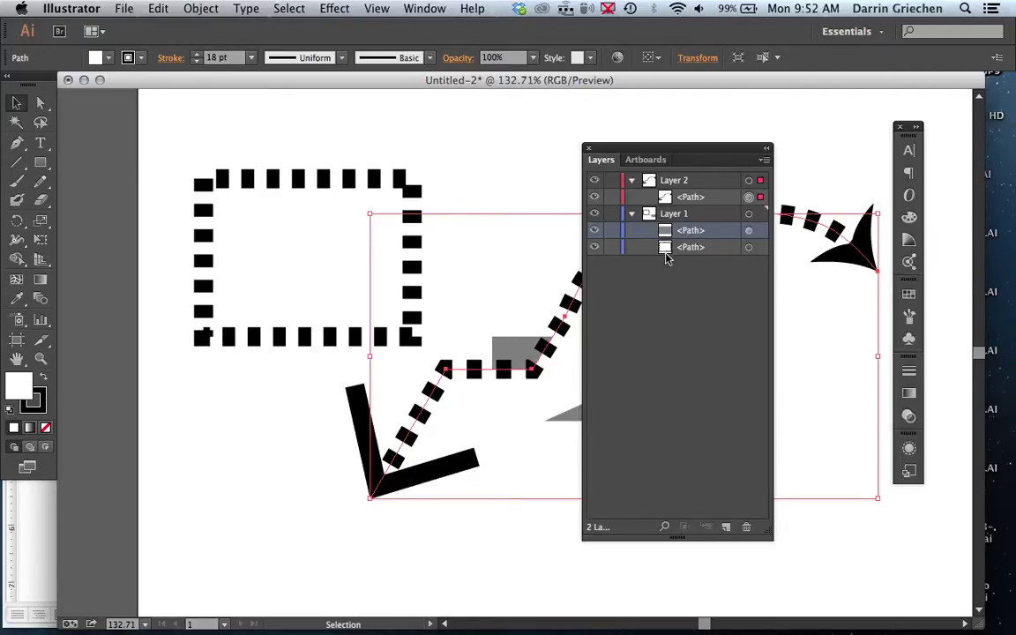
left_click(662, 163)
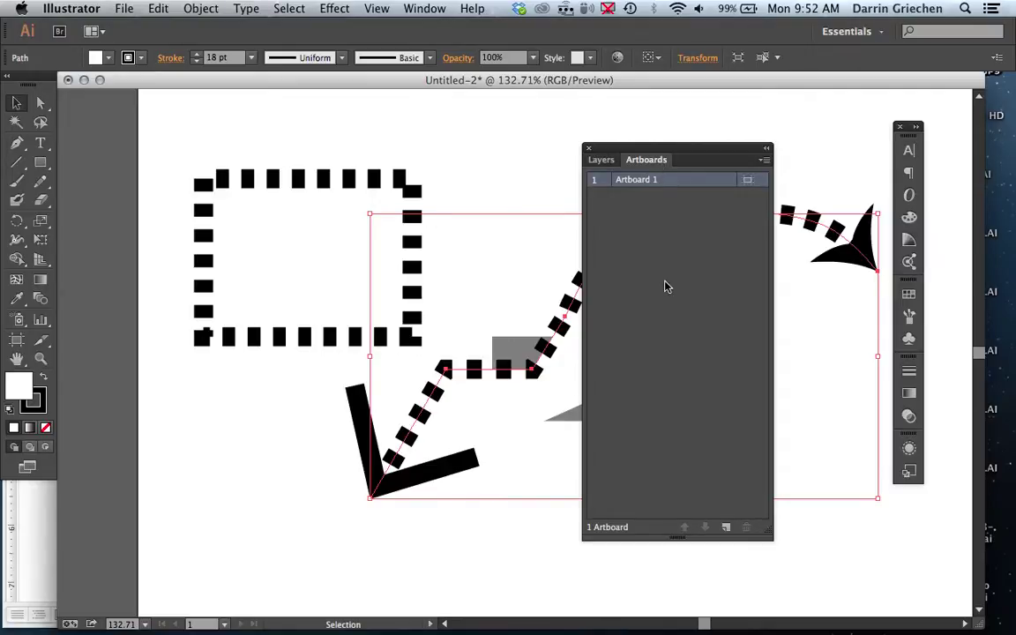
Add Artboard 2 and zoom out so both artboards fit in the window.
left_click(726, 527)
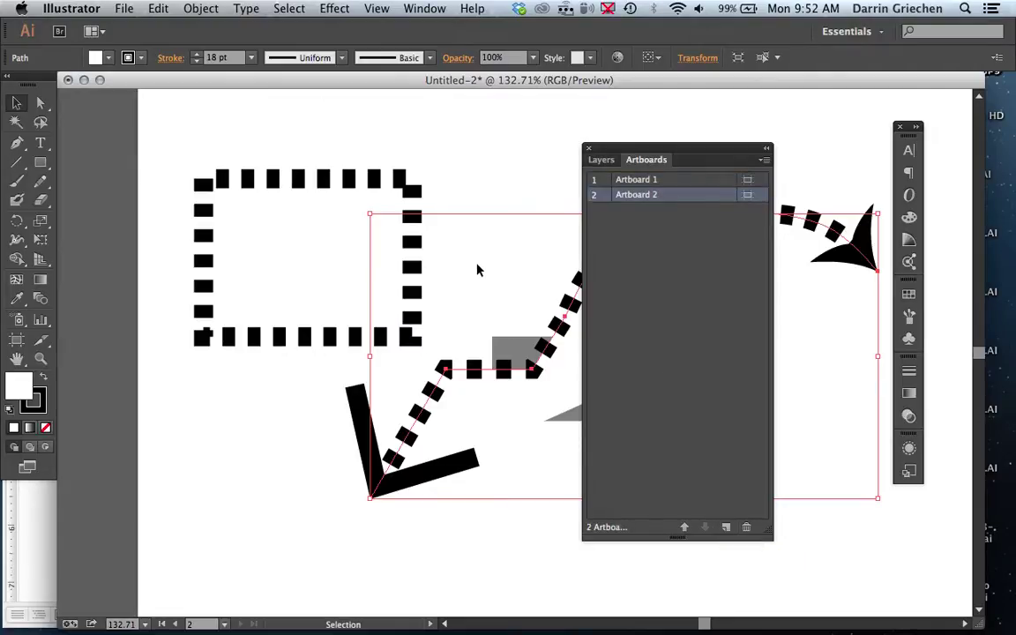
key("super+0")
key("super+alt+0")
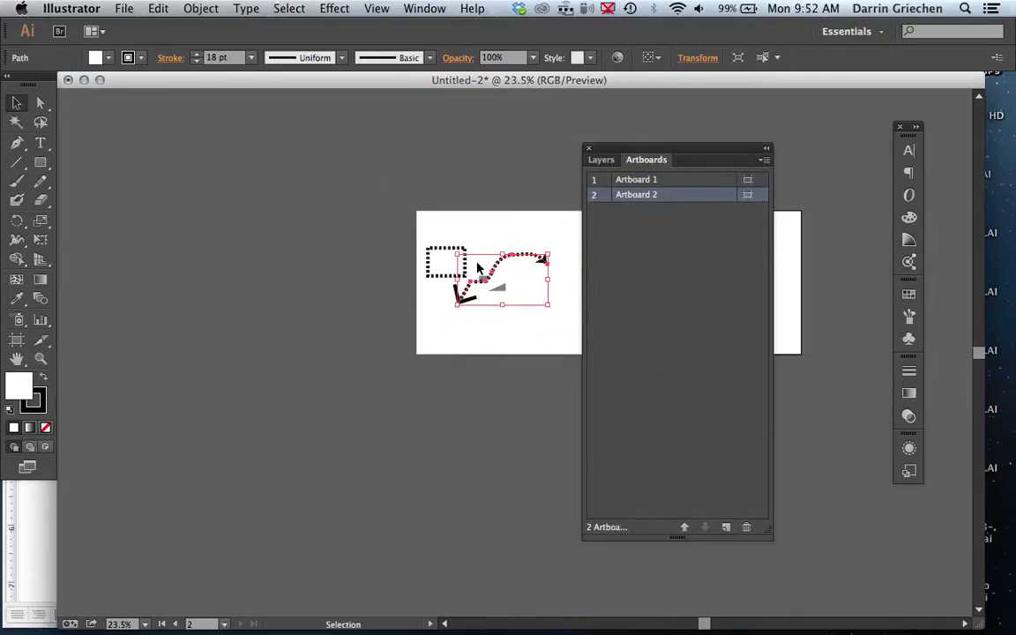
scroll(477, 268, "right", 5)
scroll(477, 268, "left", 2)
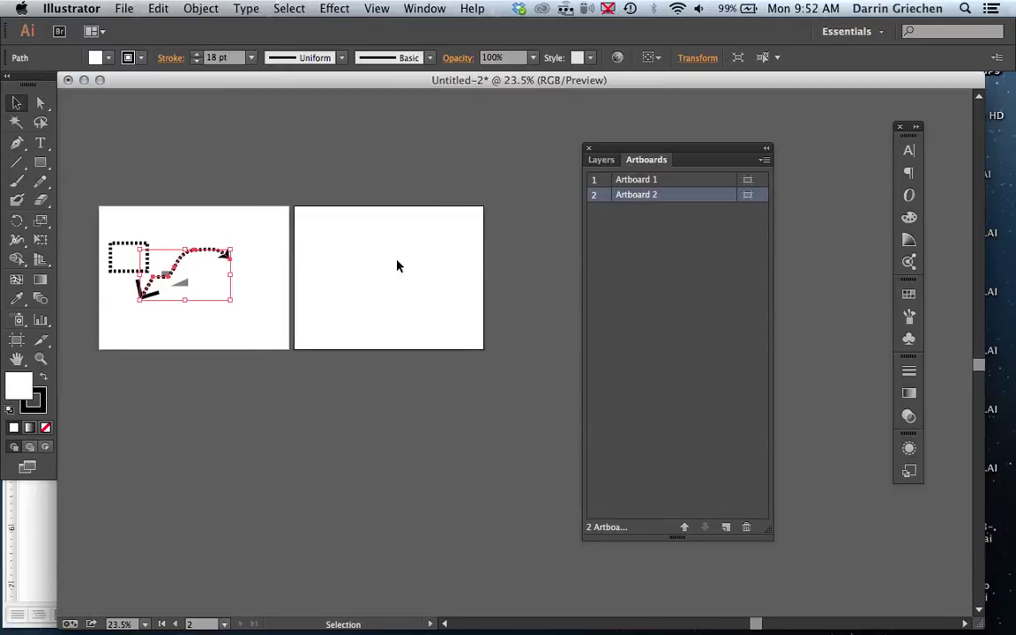
scroll(396, 265, "left", 3)
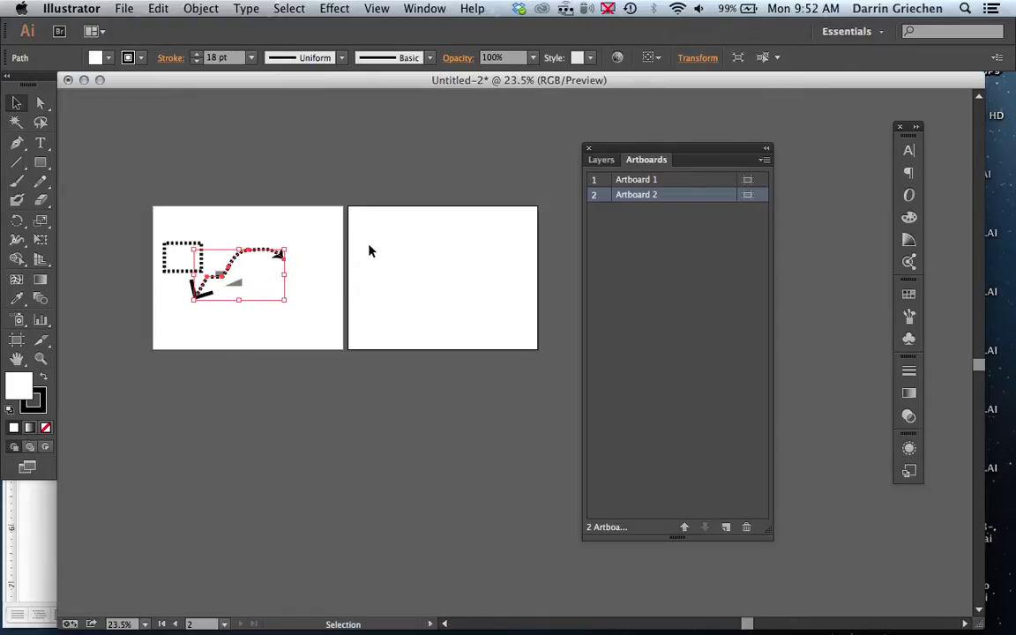
Deselect the arrow and switch the active artboard between Artboard 1 and Artboard 2.
left_click(374, 251)
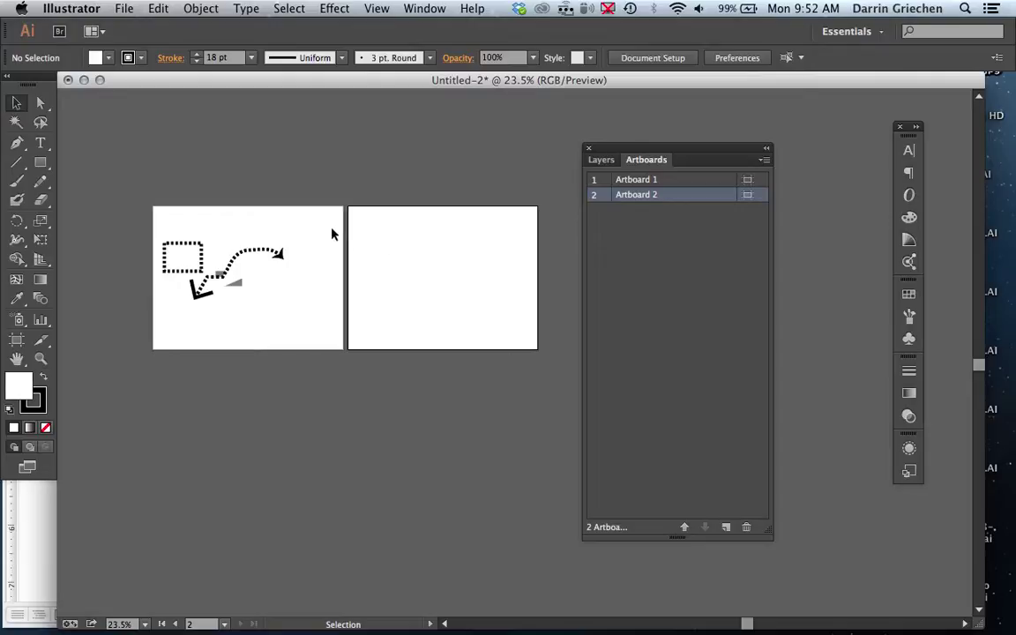
left_click(318, 230)
left_click(391, 250)
left_click(606, 162)
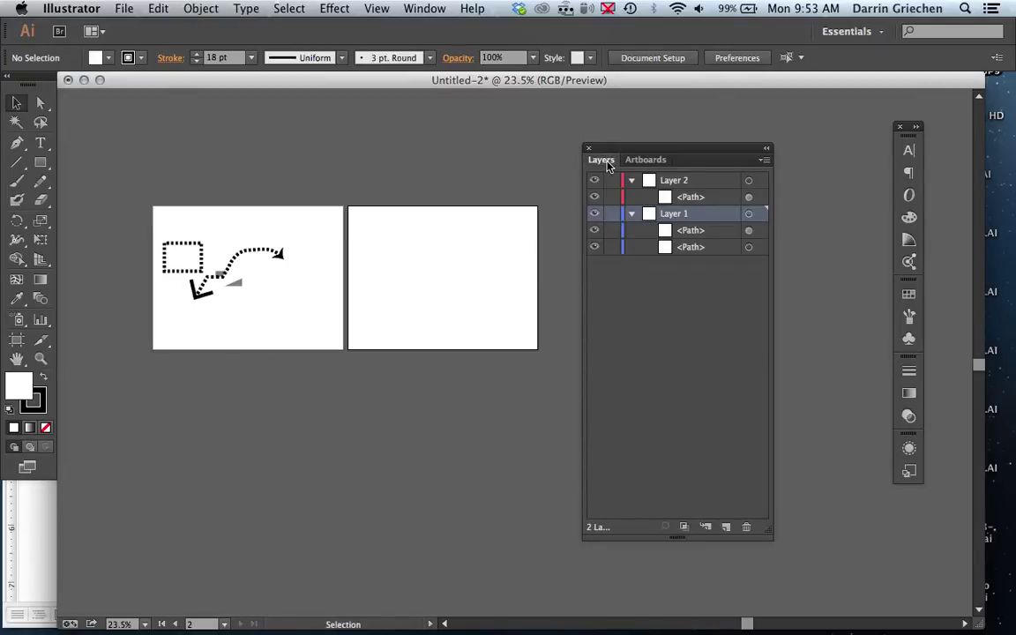
Select the arrow path on Layer 2 and dock the Layers panel into the right-hand dock.
left_click(692, 199)
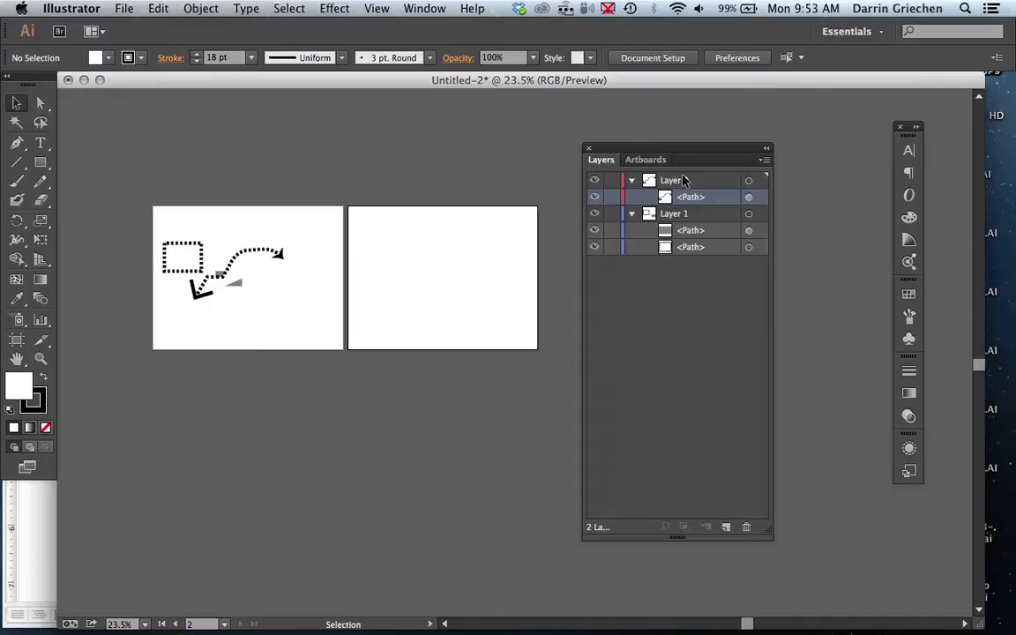
left_click_drag(688, 151, 911, 447)
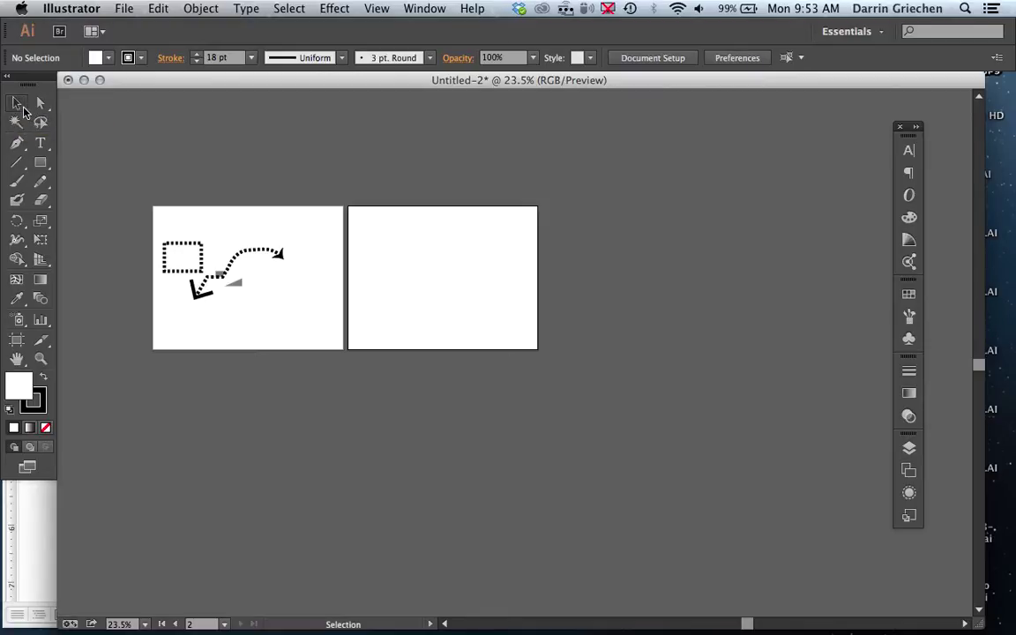
Select the dashed arrow and drag it down and right so it clears the grey rectangle.
left_click(39, 103)
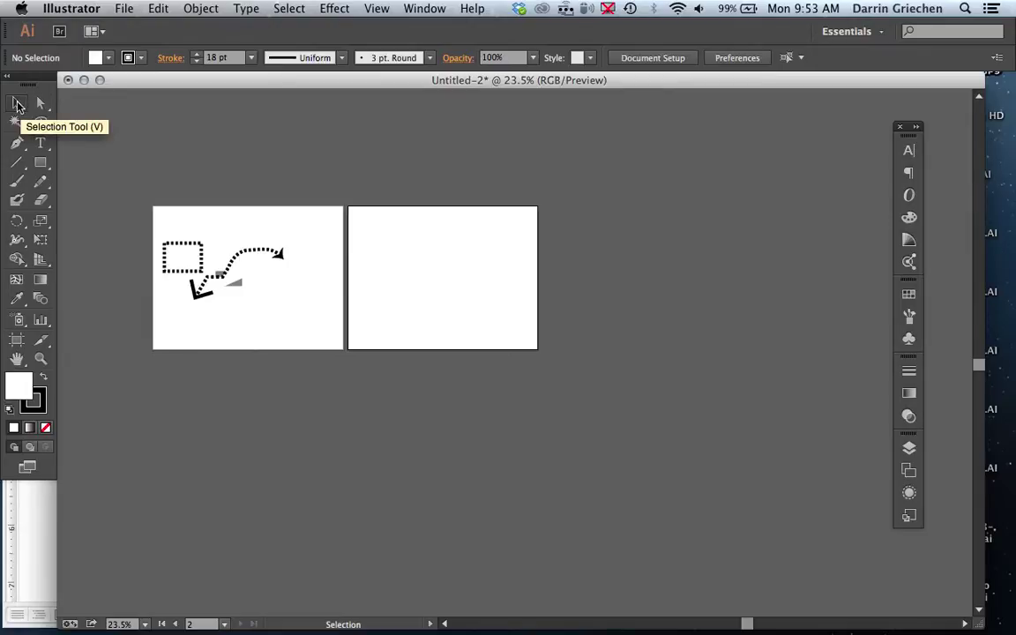
key("v")
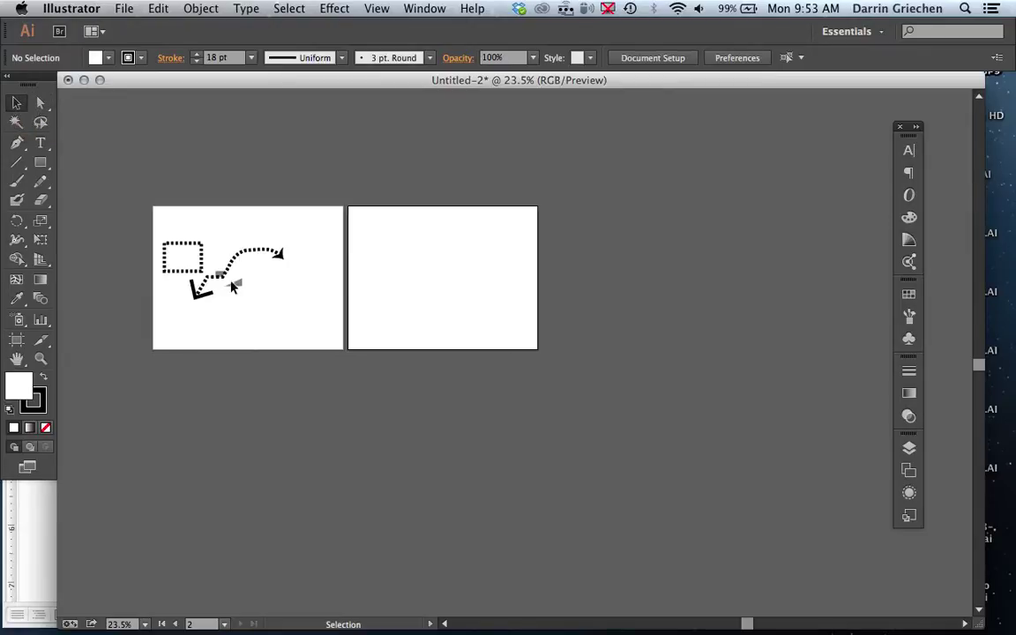
scroll(207, 252, "up", 5)
scroll(234, 285, "up", 4)
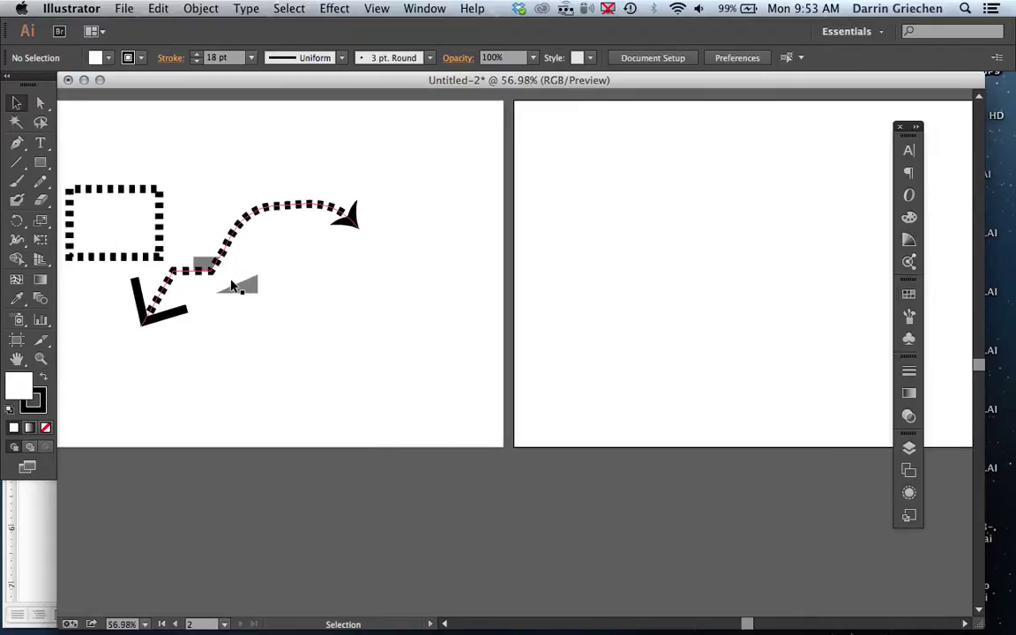
scroll(224, 245, "up", 10)
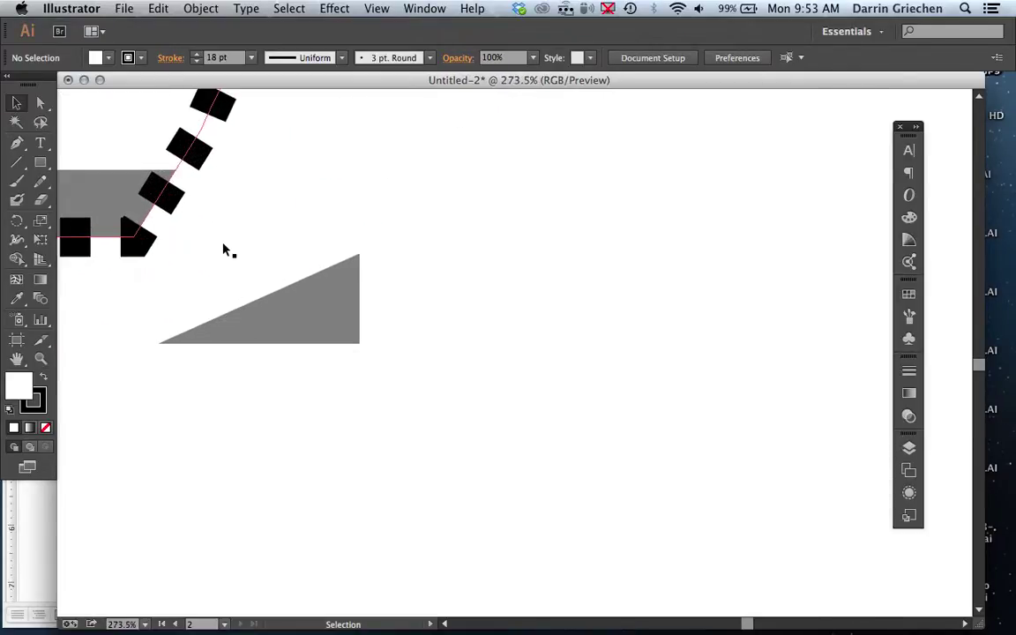
scroll(224, 252, "down", 5)
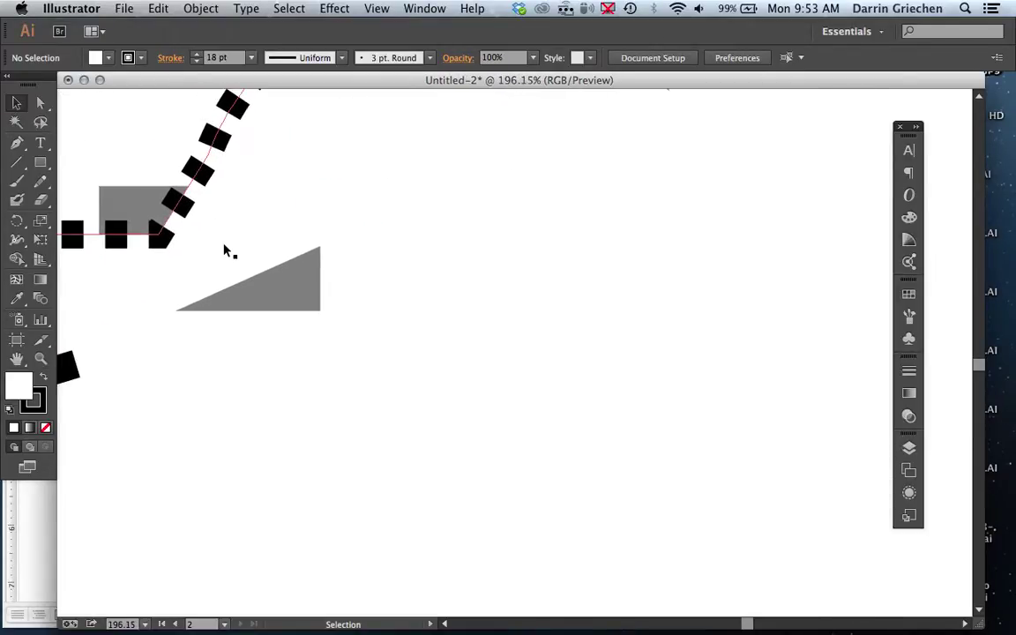
scroll(226, 252, "down", 4)
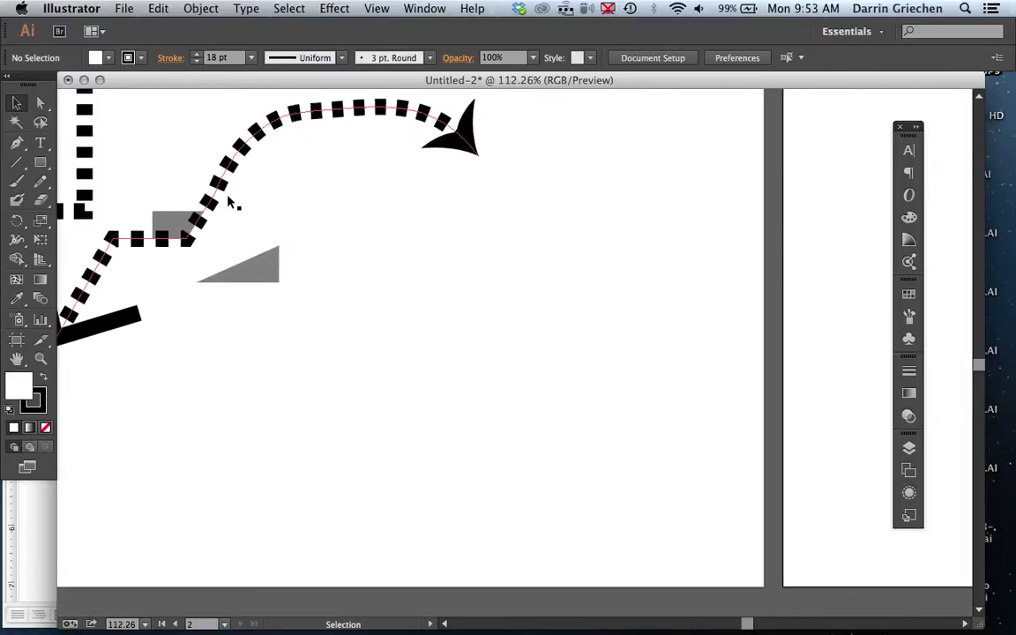
left_click(259, 183)
scroll(258, 183, "down", 1)
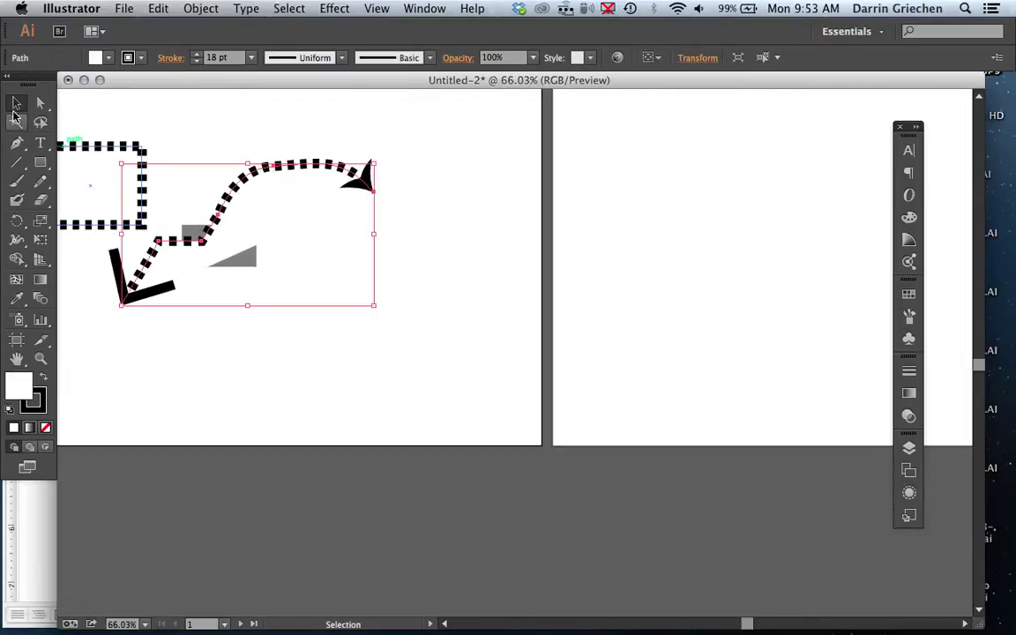
left_click(18, 103)
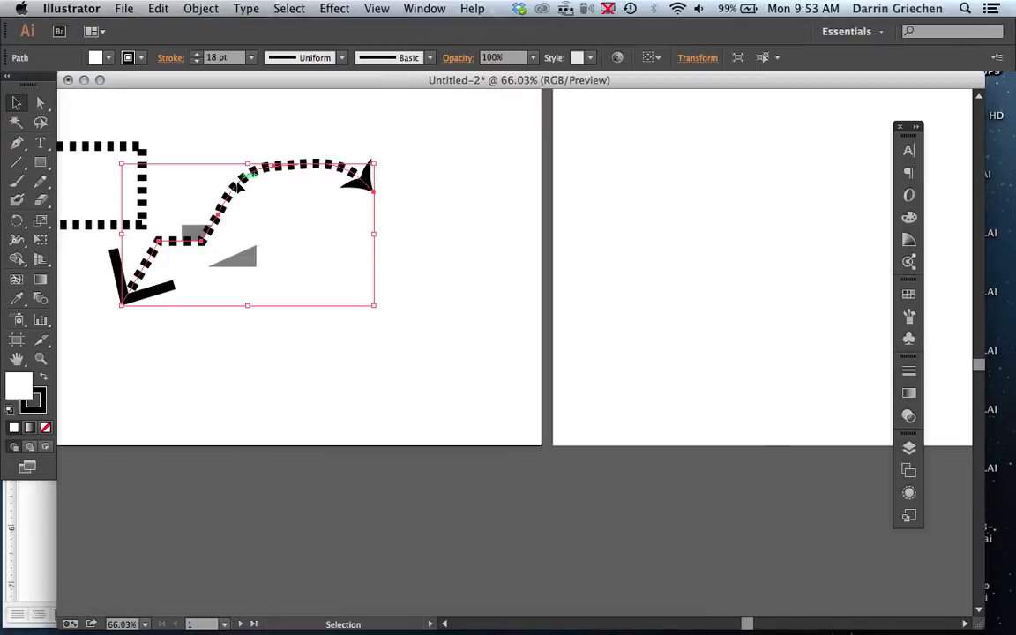
left_click_drag(251, 182, 372, 256)
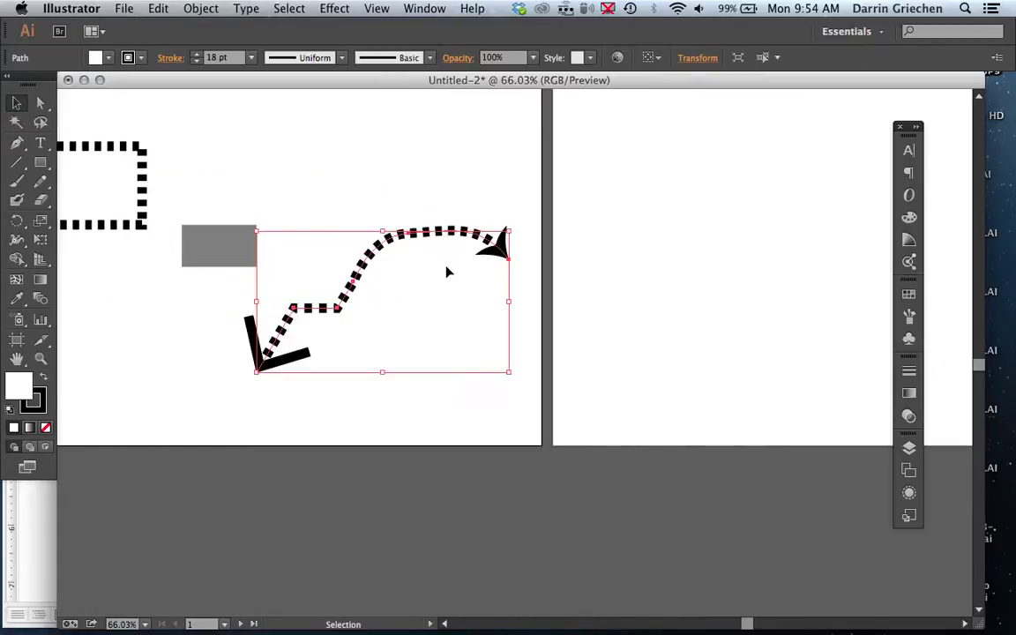
left_click(42, 106)
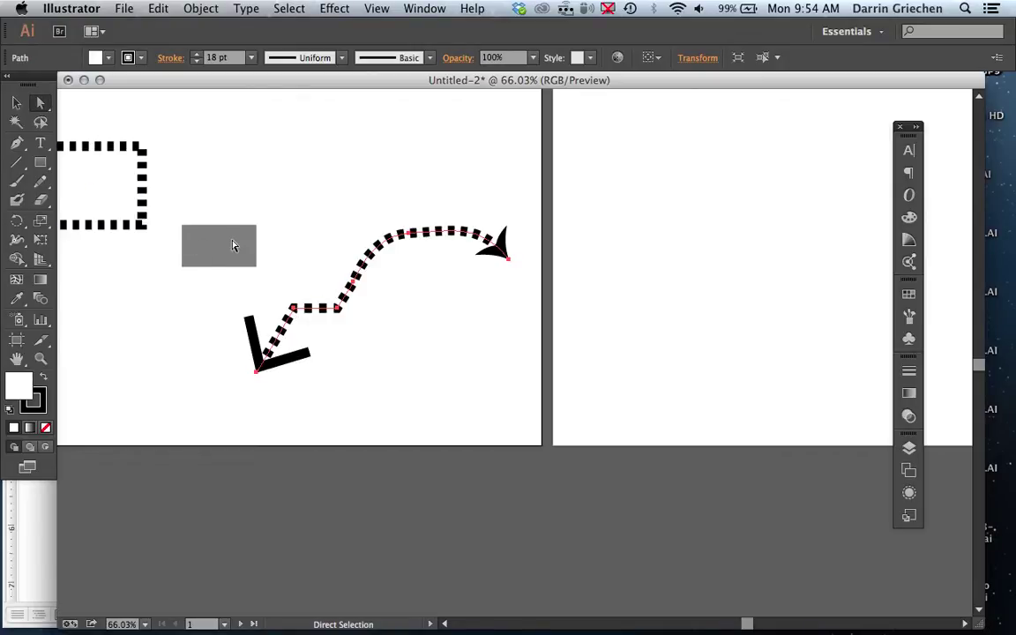
Raise the arrow's zigzag corner beside the gray rectangle and bend its upper curve inward.
left_click(293, 308)
left_click_drag(293, 308, 244, 201)
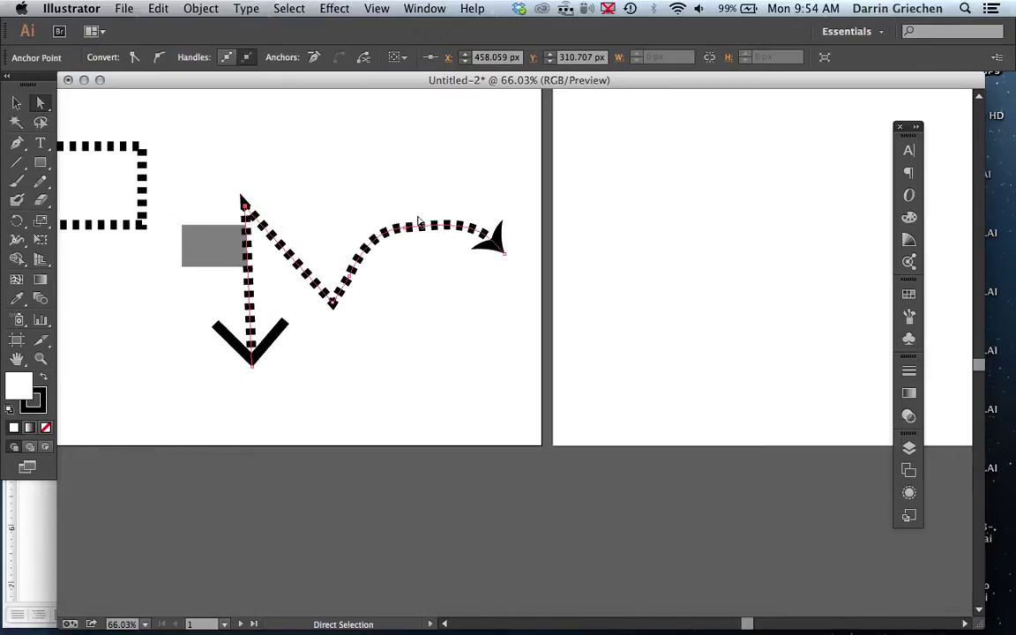
left_click_drag(415, 222, 399, 265)
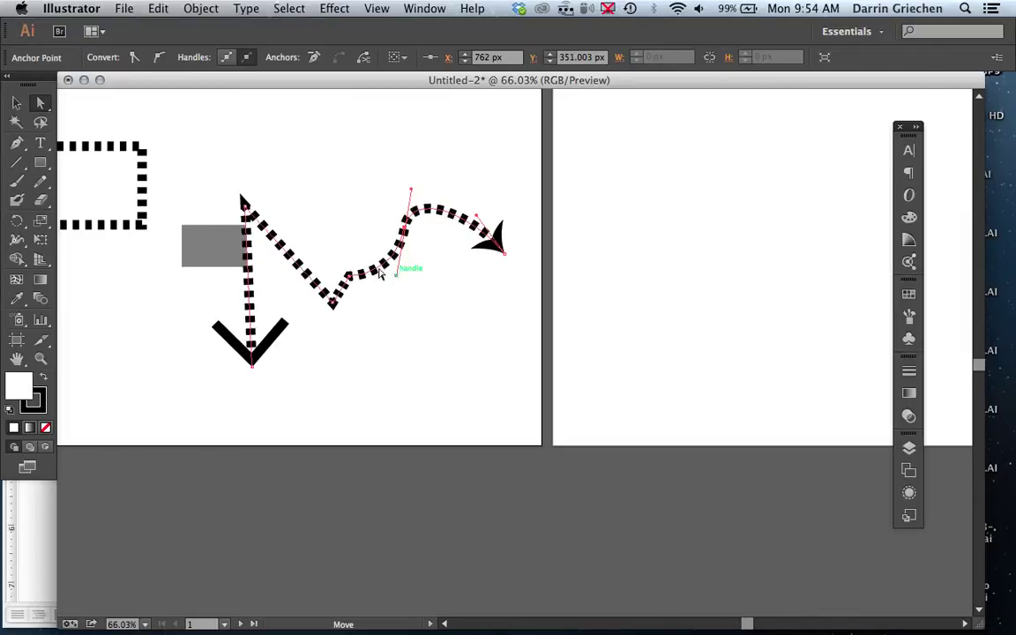
left_click(19, 104)
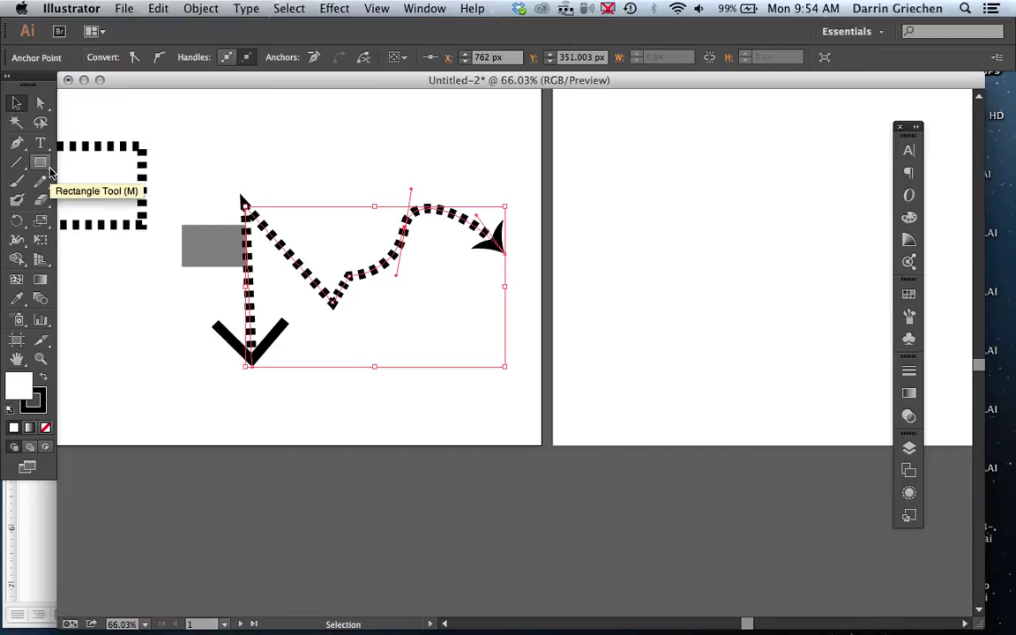
left_click(50, 171)
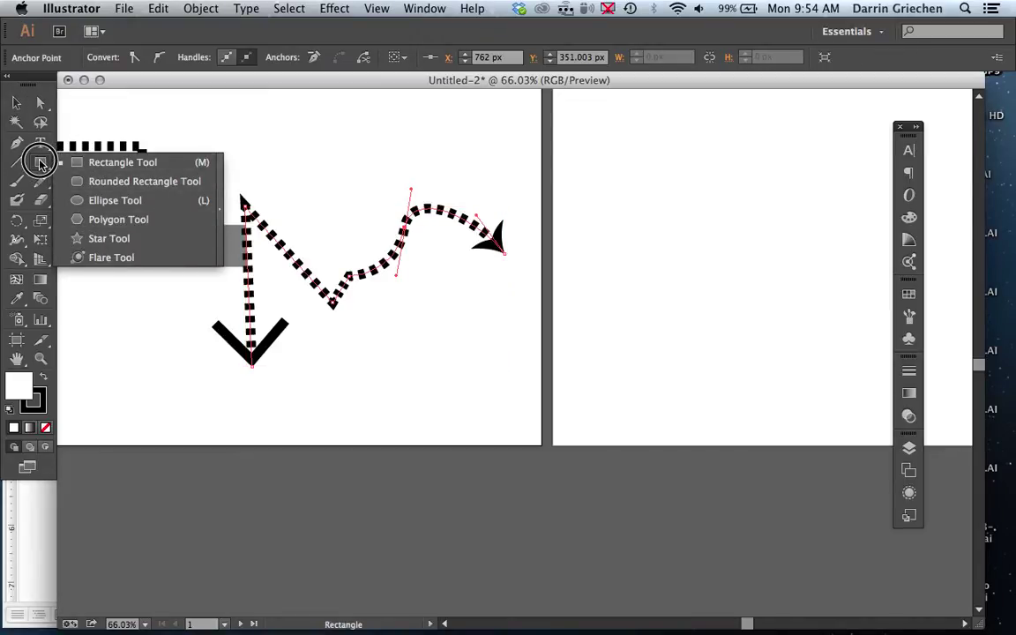
left_click(113, 115)
left_click(78, 116)
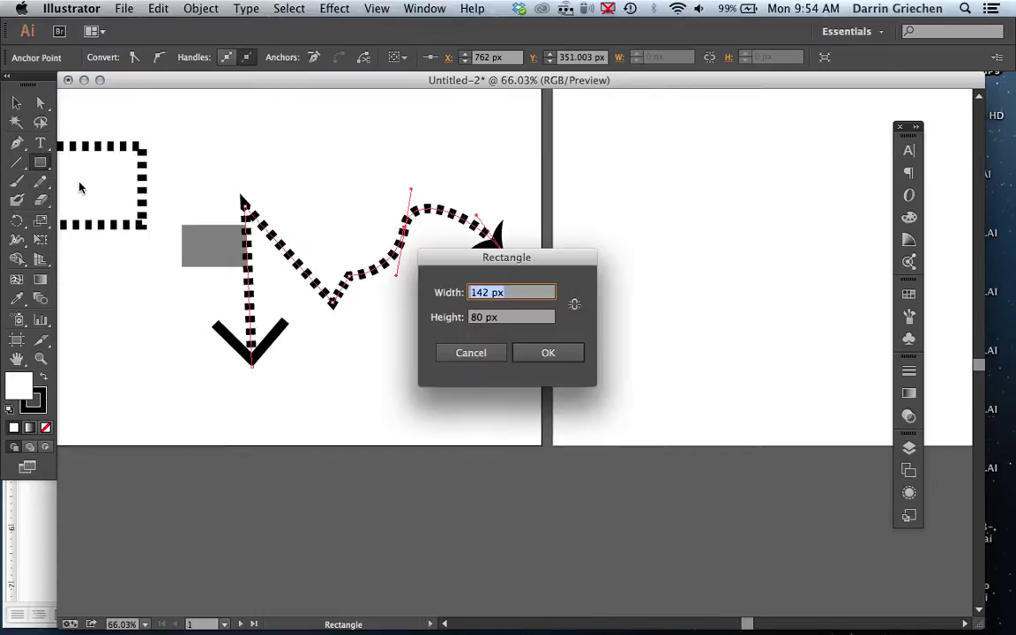
left_click(465, 354)
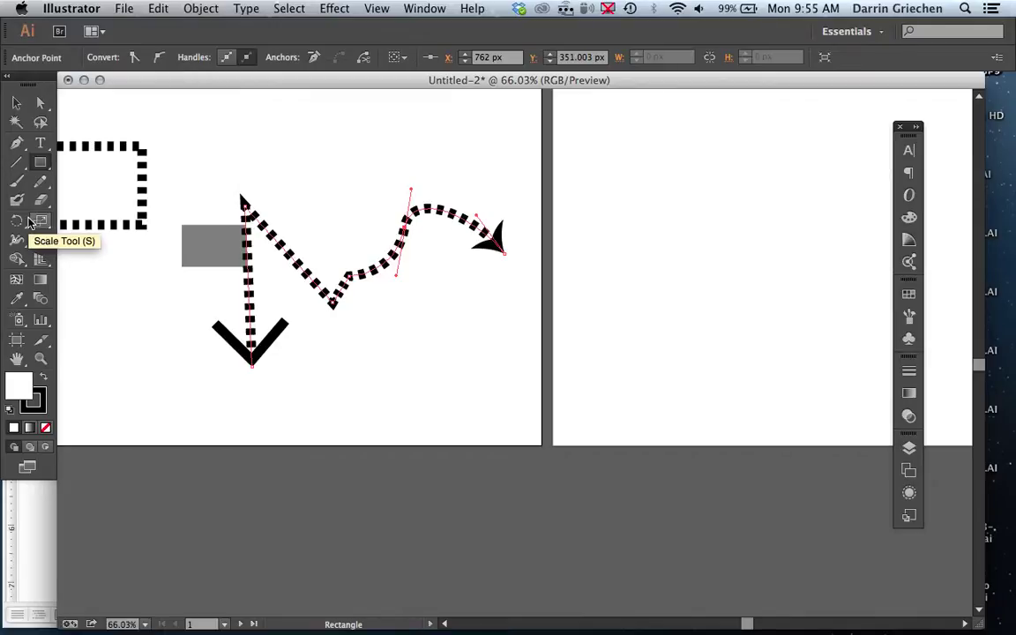
left_click(16, 103)
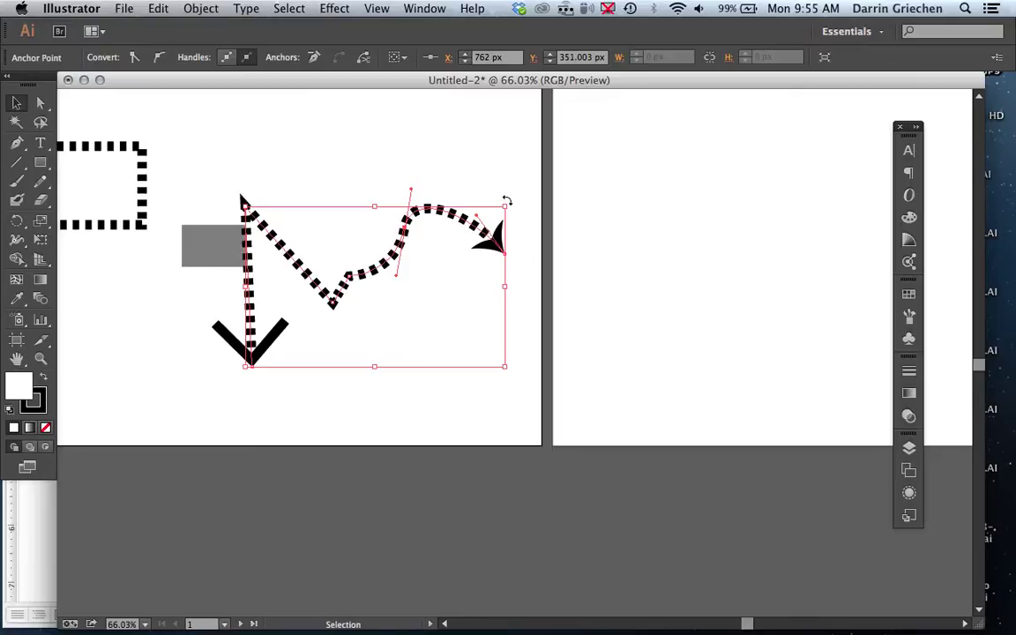
Drag the arrow's corner handle inward to make it shorter and narrower, keeping the lower-left fixed.
left_click_drag(508, 201, 430, 237)
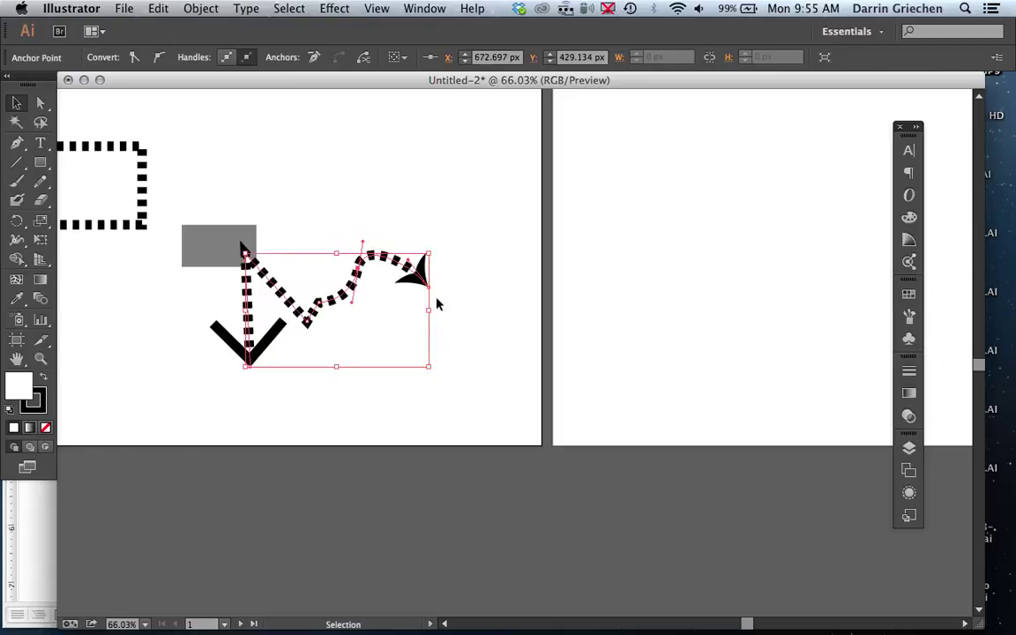